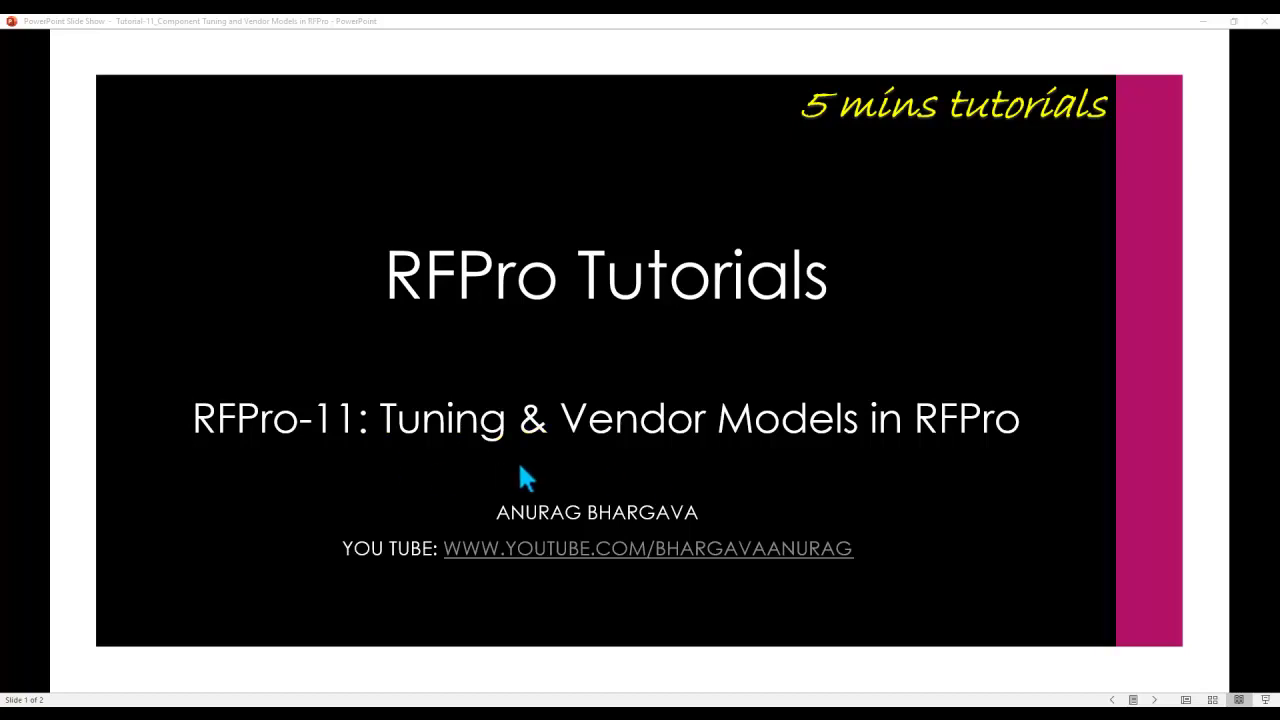
- Advance to the channel promotion slide, then return to the RFPro Tutorials title slide
click(876, 460)
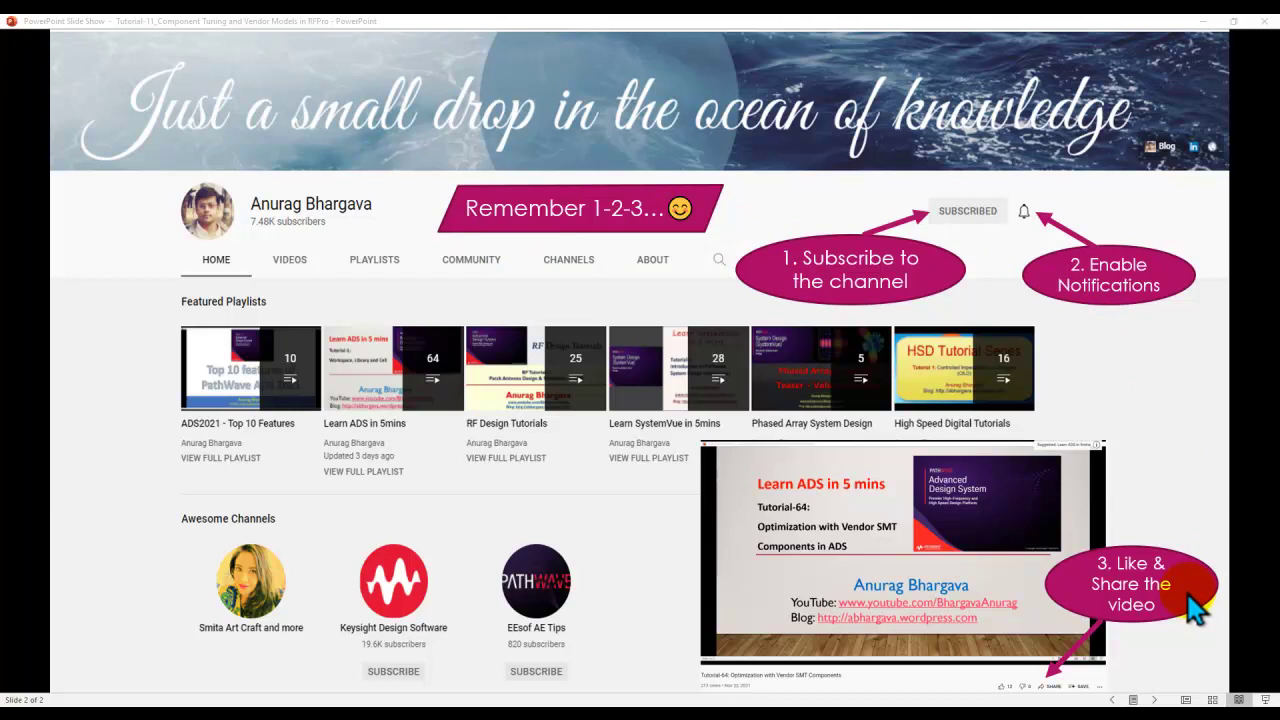
key(Left)
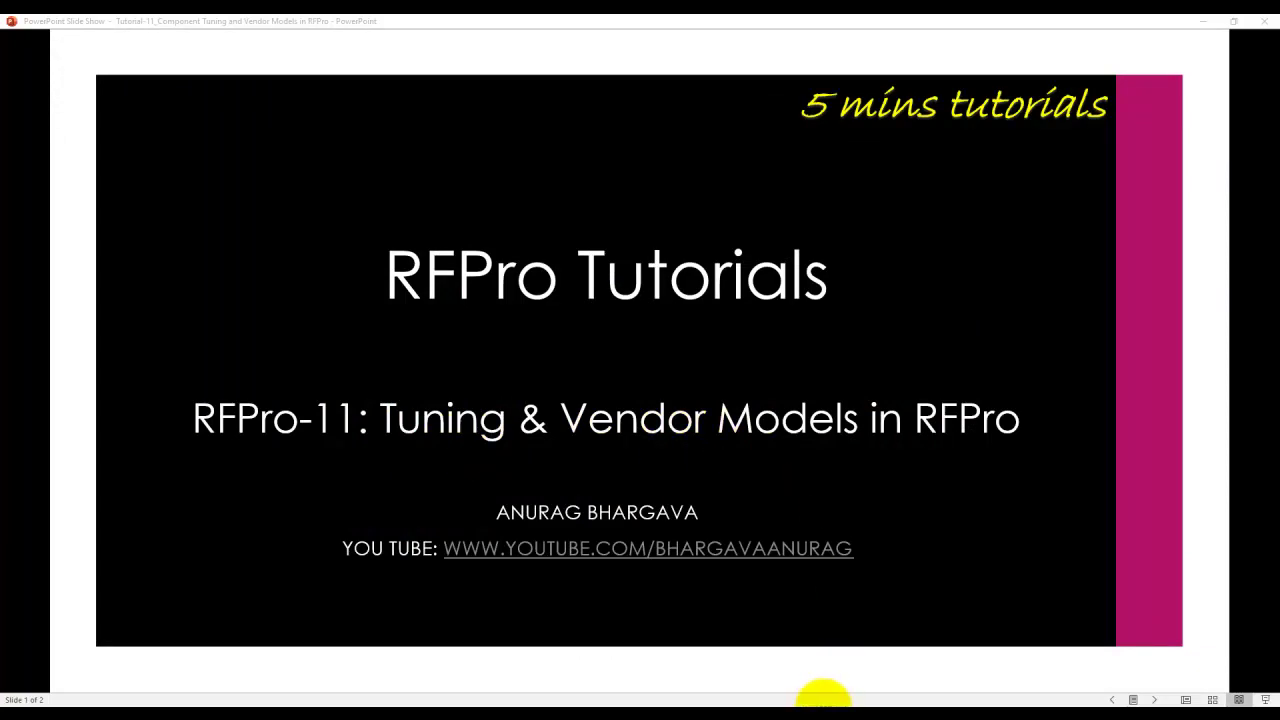
- Bring the RFPro LCFilter layout window to the front
mouse_move(830, 706)
click(857, 660)
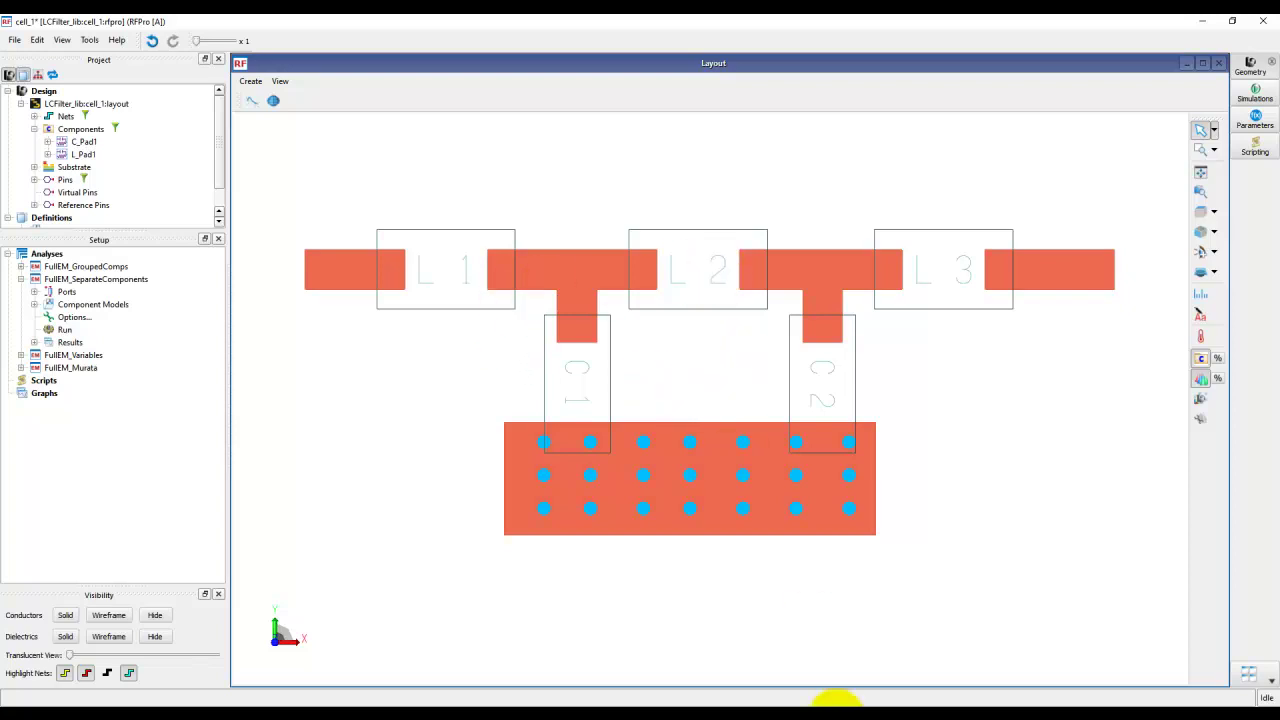
click(832, 705)
click(757, 687)
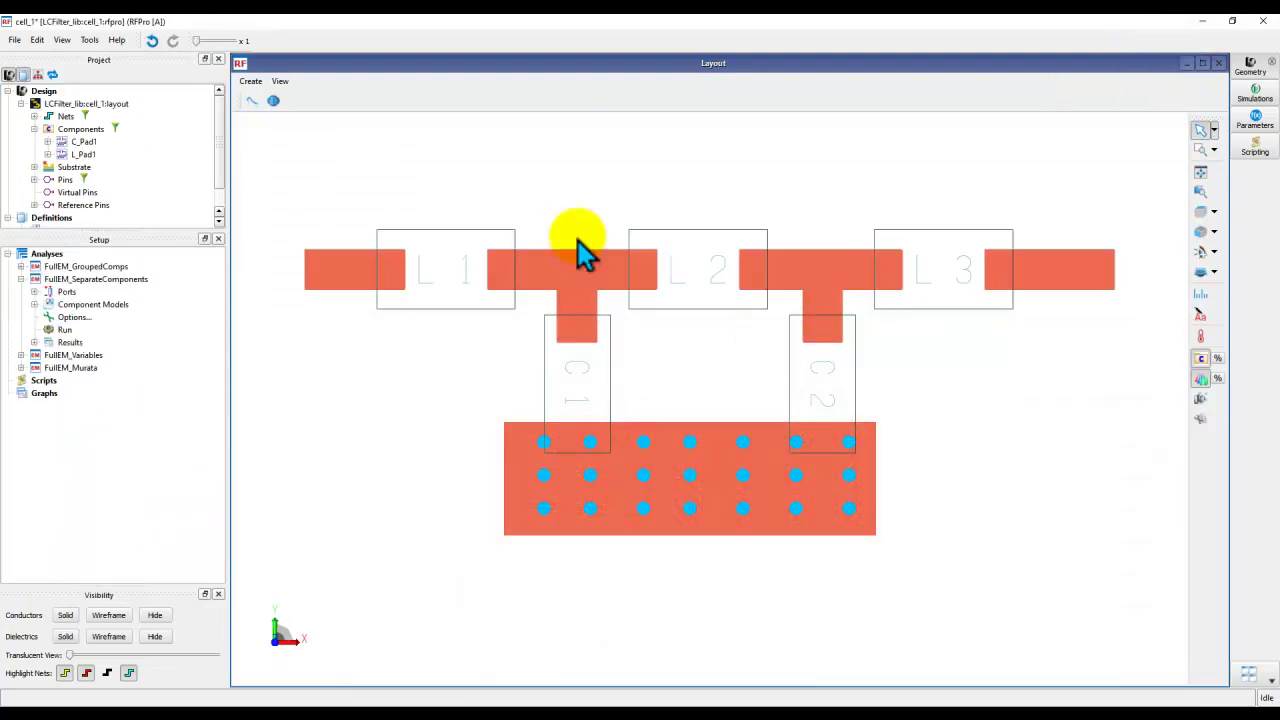
- Expand FullEM_SeparateComponents' Component Models and locate C1, C2, L1 and L2 in the layout
click(62, 280)
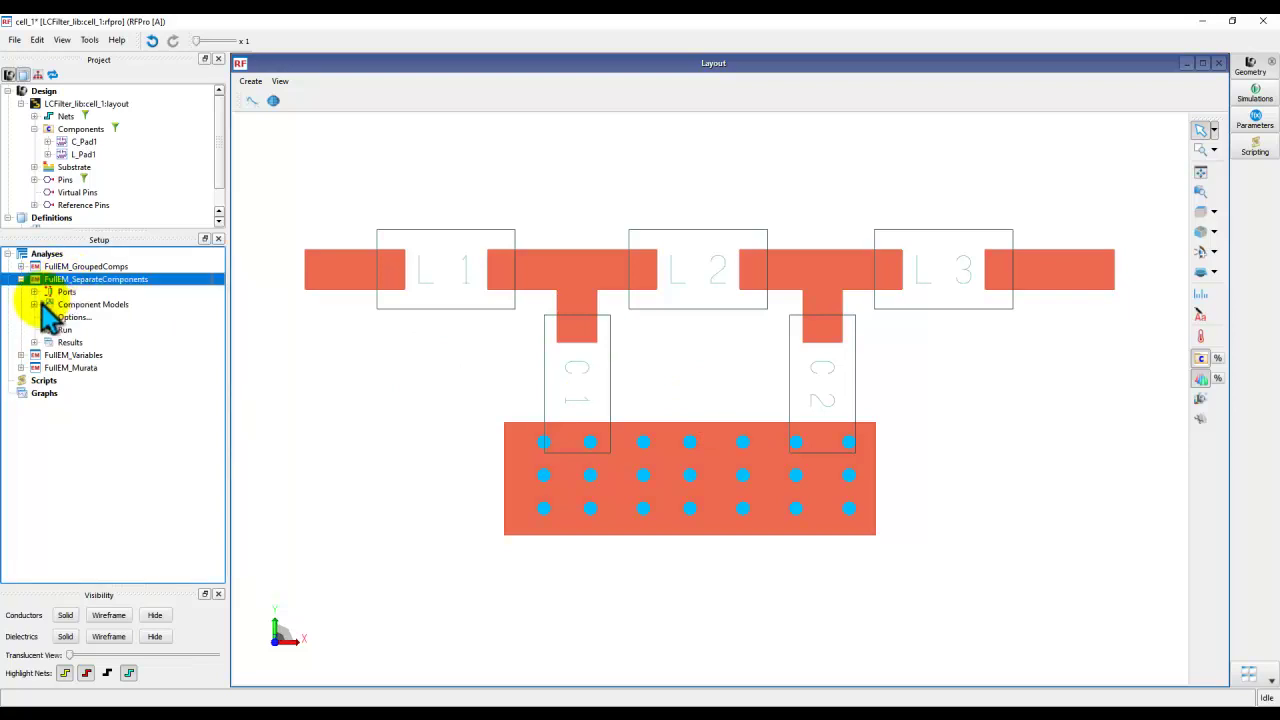
click(34, 304)
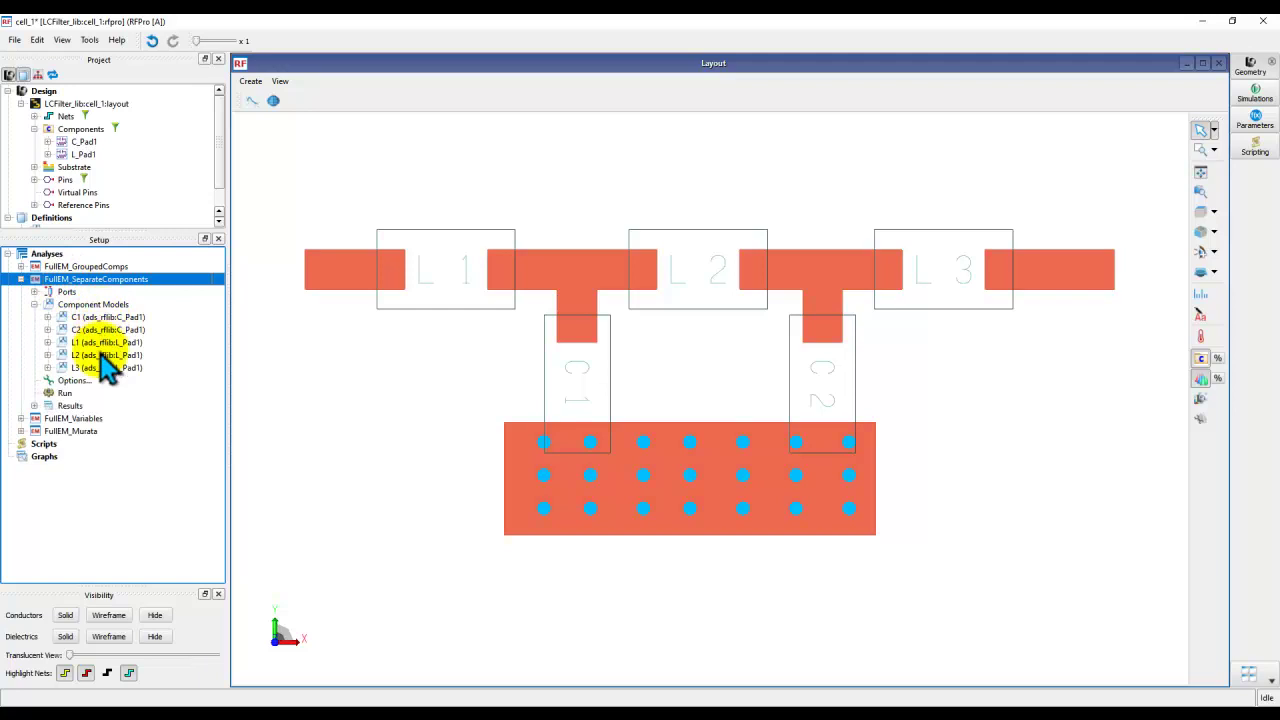
click(85, 318)
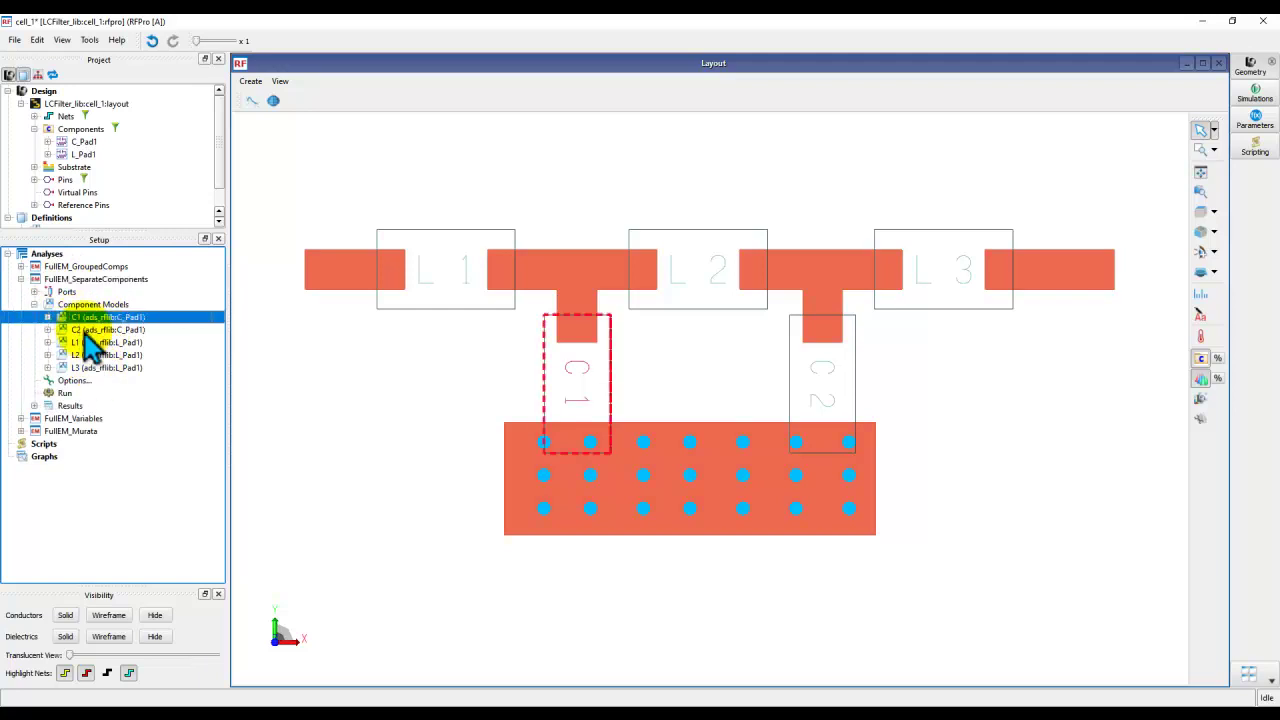
click(85, 330)
click(87, 342)
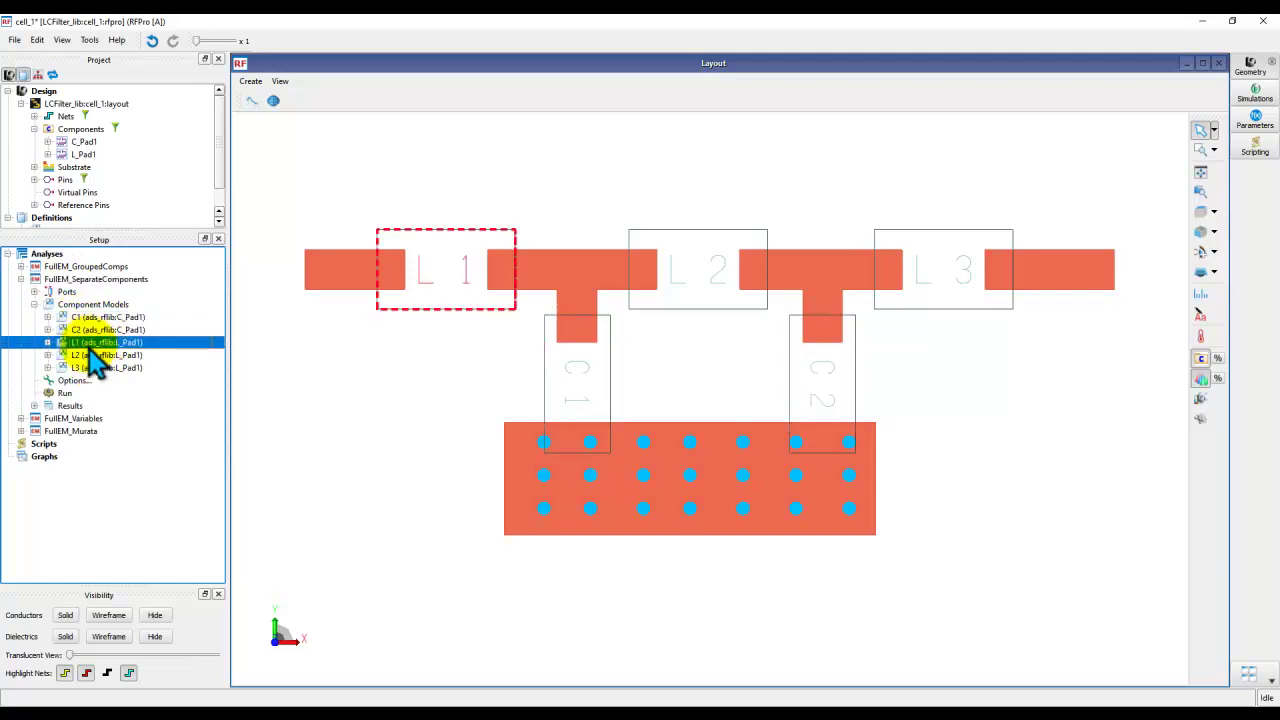
click(89, 356)
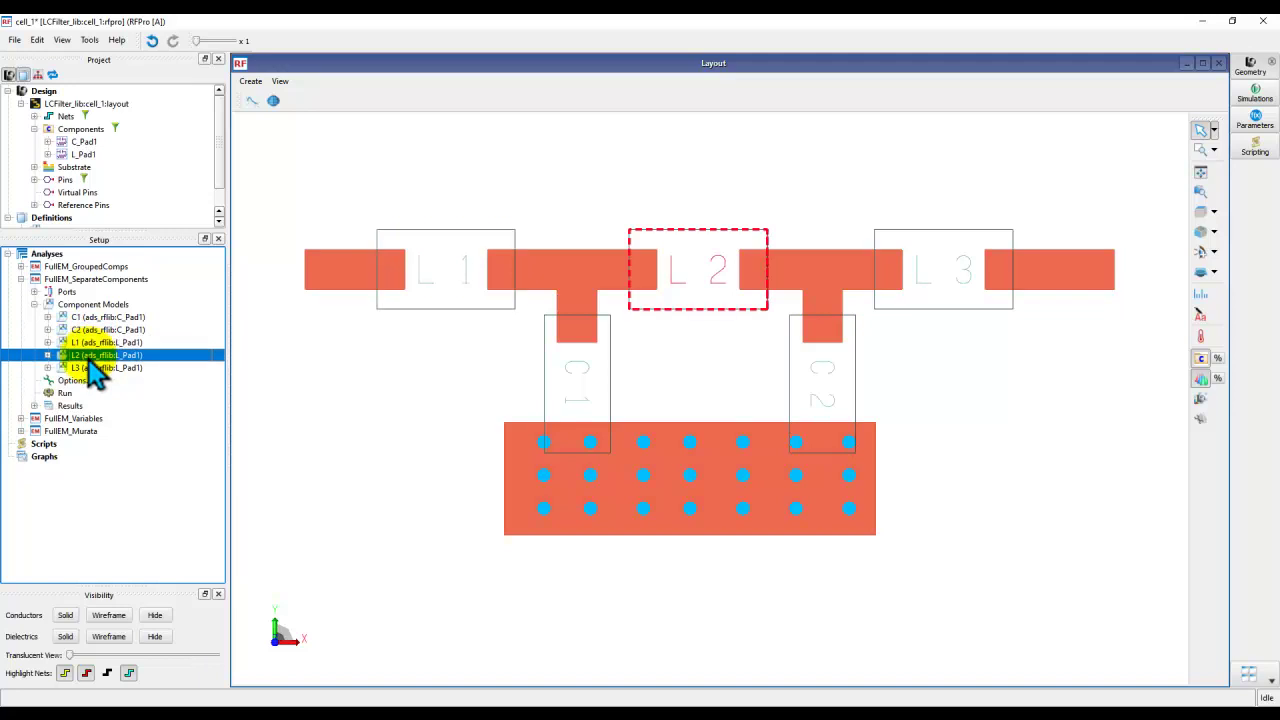
click(100, 317)
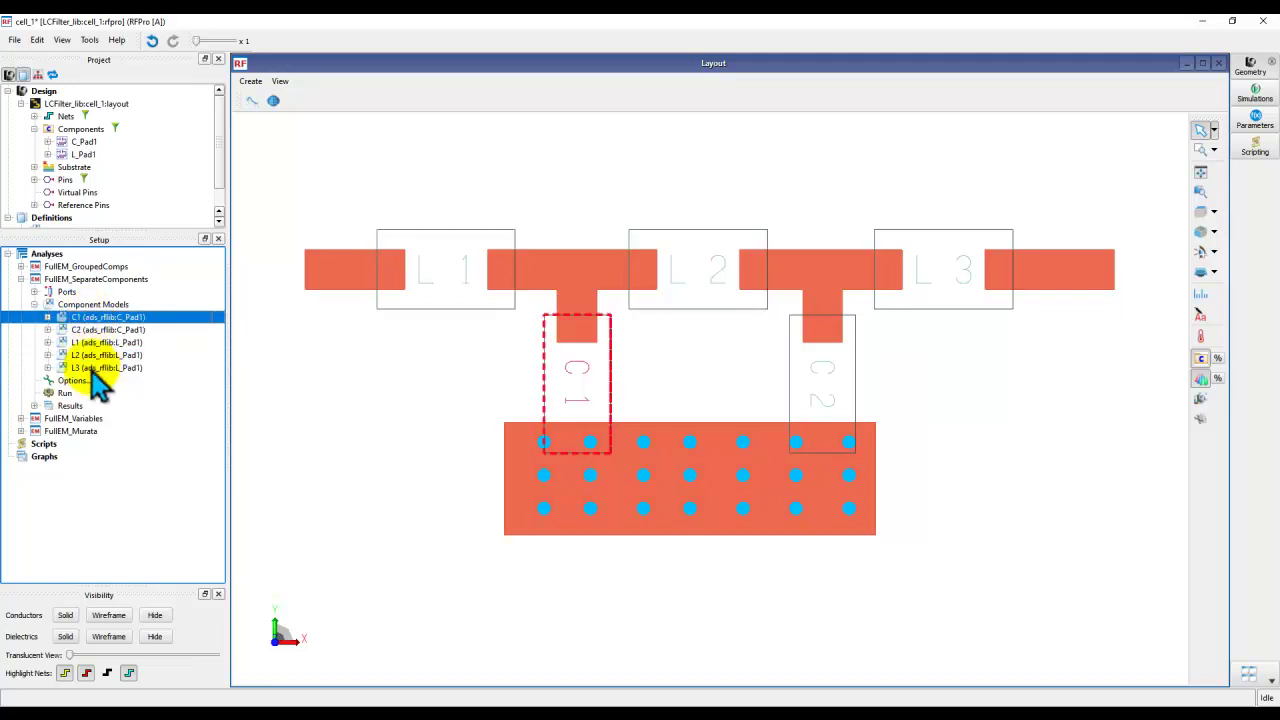
- Close C1's model editor and open all five component models in one combined table
double_click(92, 318)
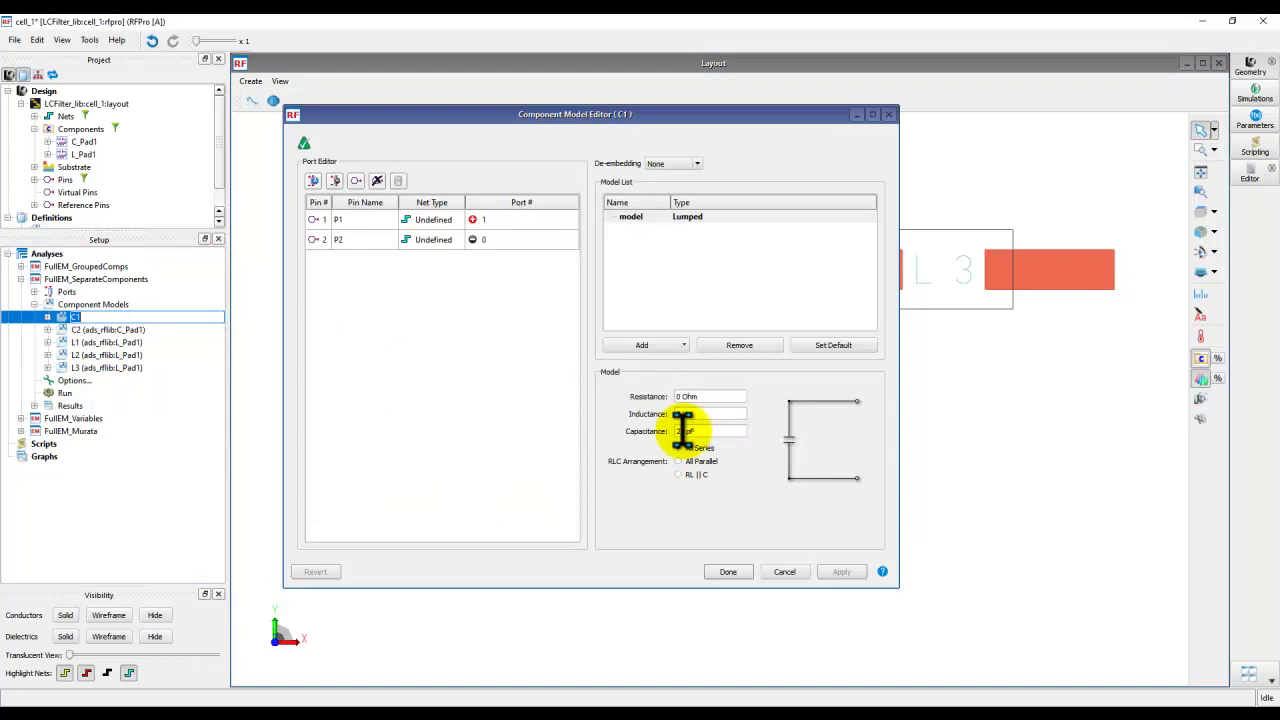
click(731, 571)
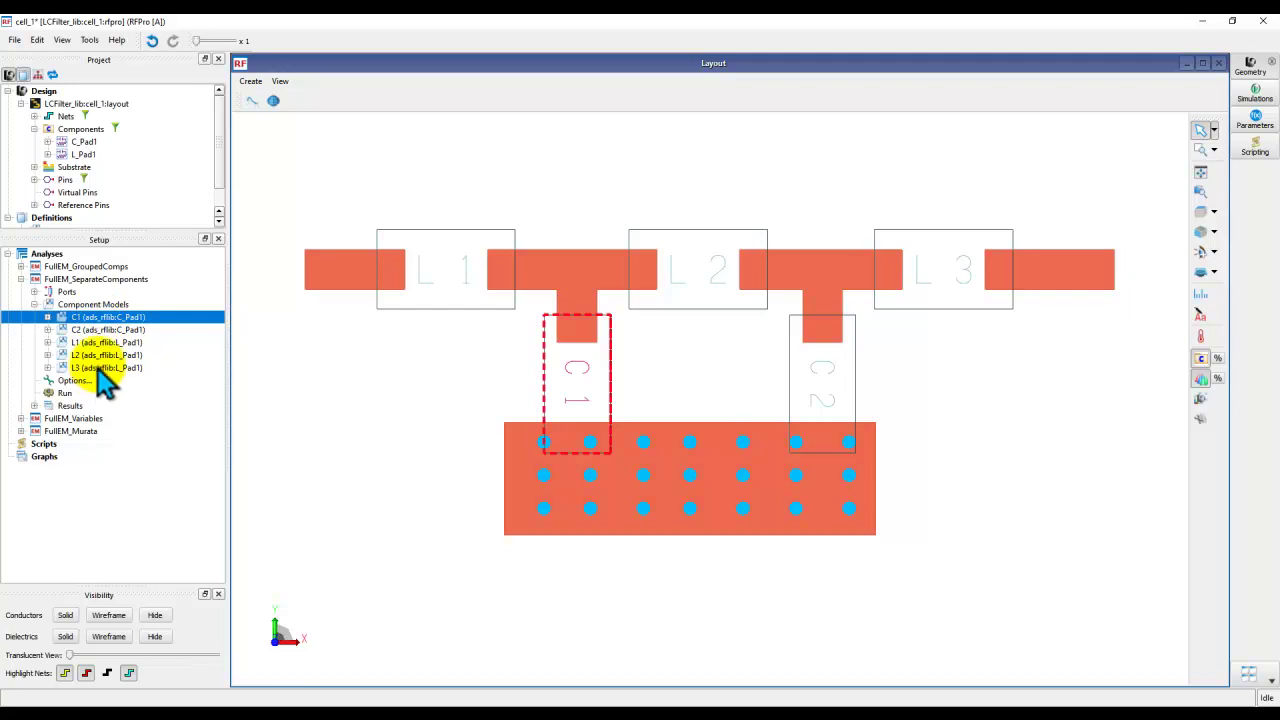
click(95, 304)
right_click(103, 306)
click(158, 344)
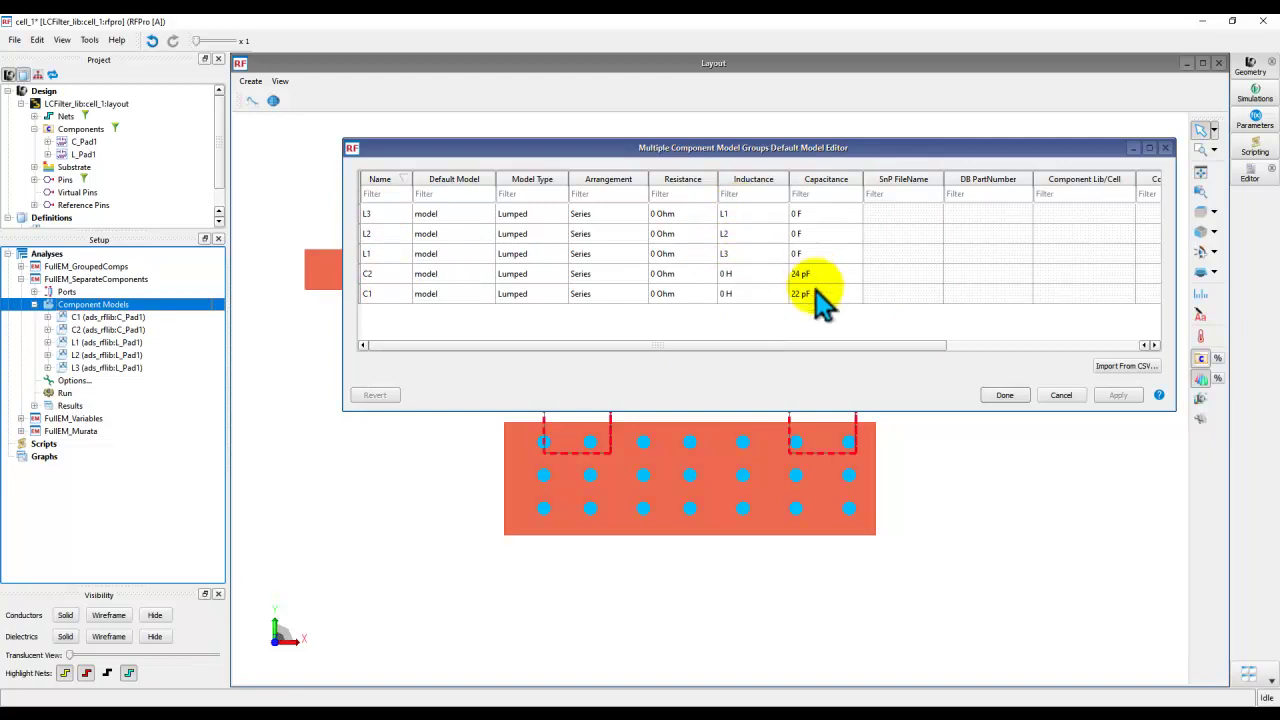
- Inspect the L3 and L1 inductance entries, then close the table and clear the selection
double_click(731, 213)
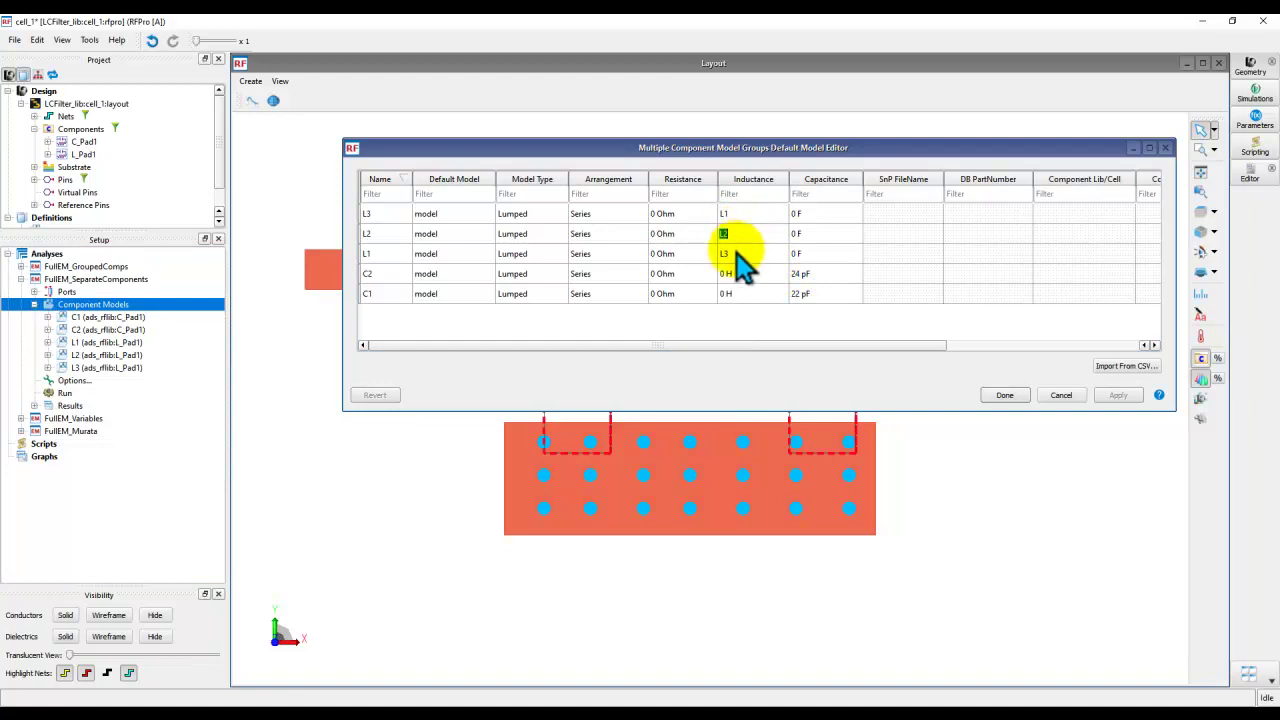
double_click(740, 253)
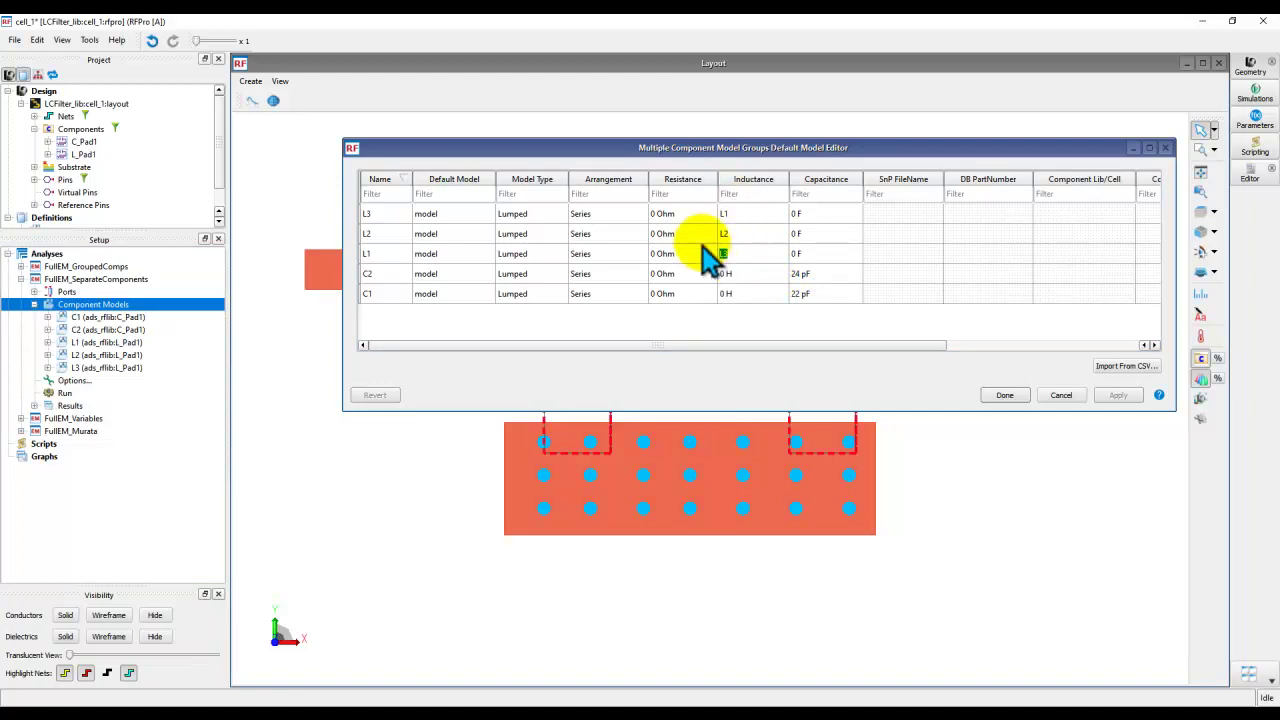
click(766, 318)
click(1005, 396)
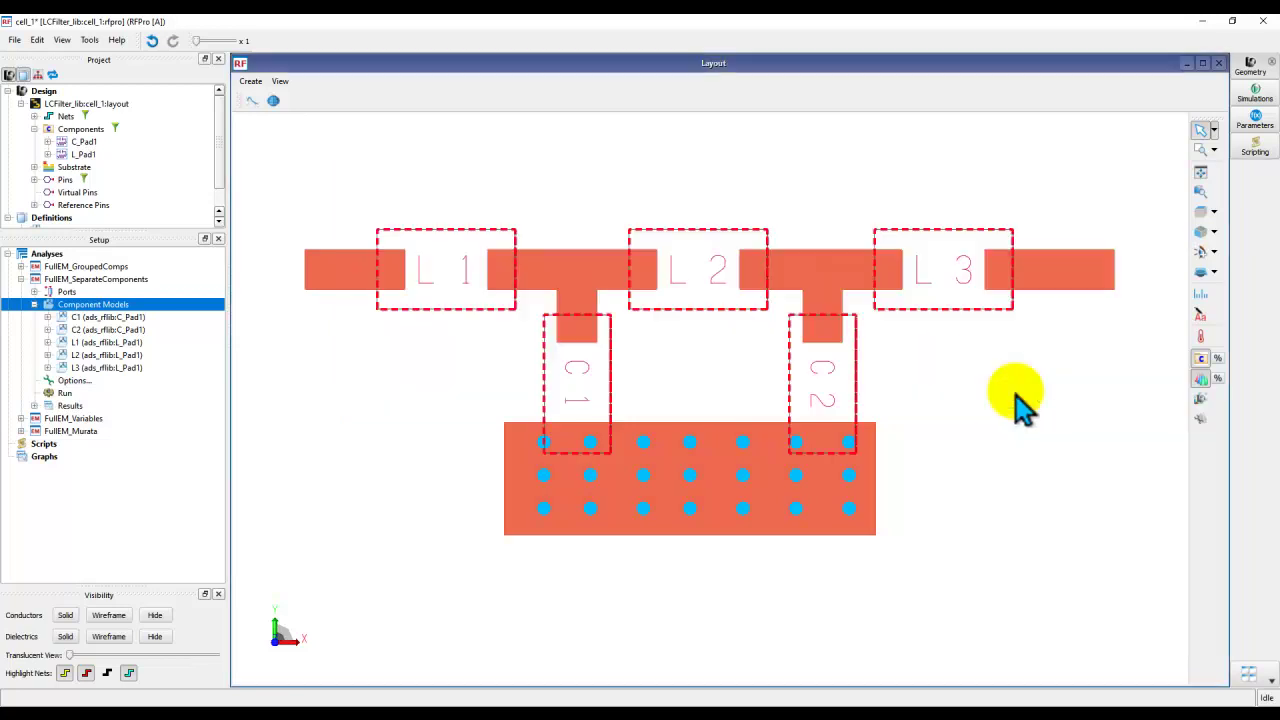
click(420, 430)
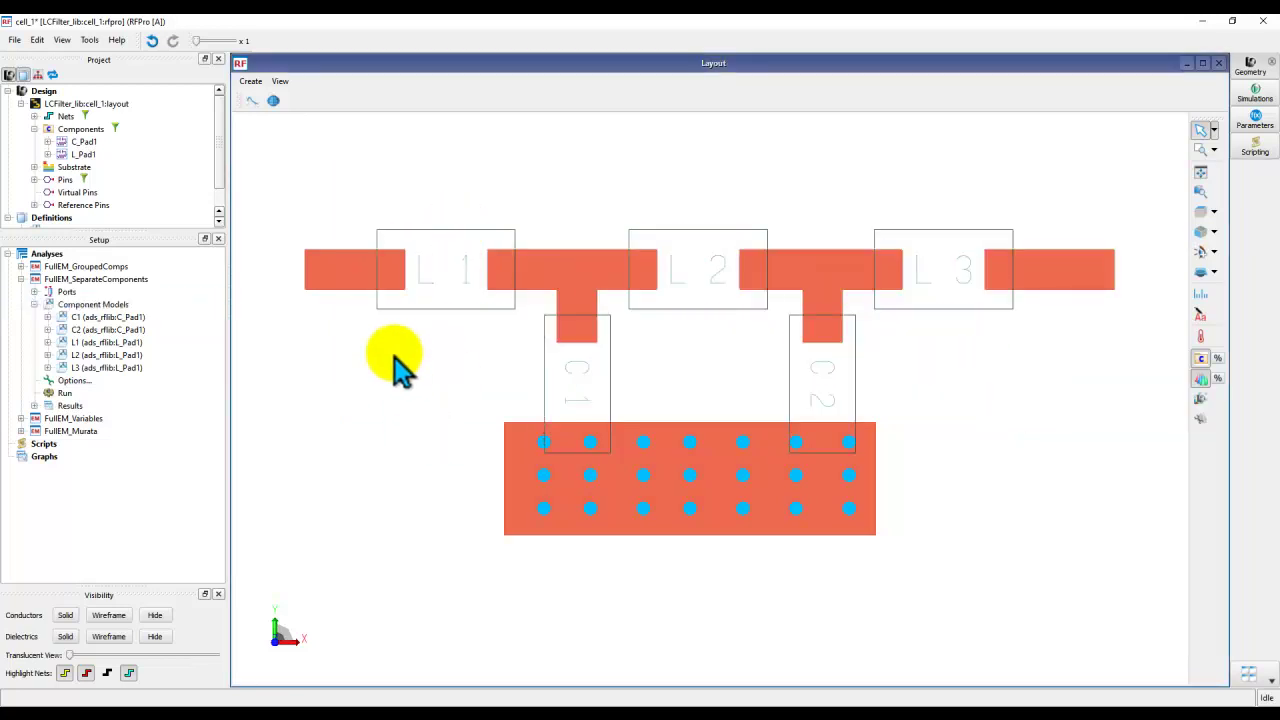
- Replace C1's 22 pF capacitance with new variable cap1 defined as 24 pF
double_click(88, 318)
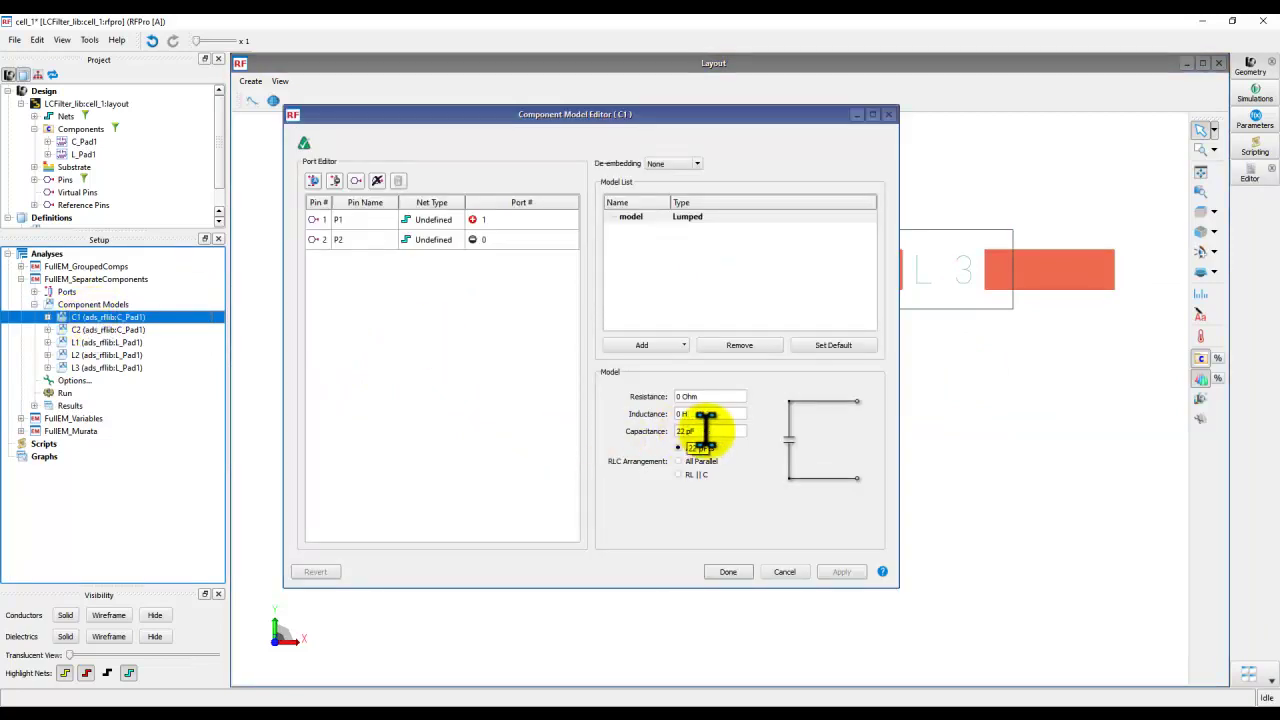
double_click(690, 431)
text(cap1)
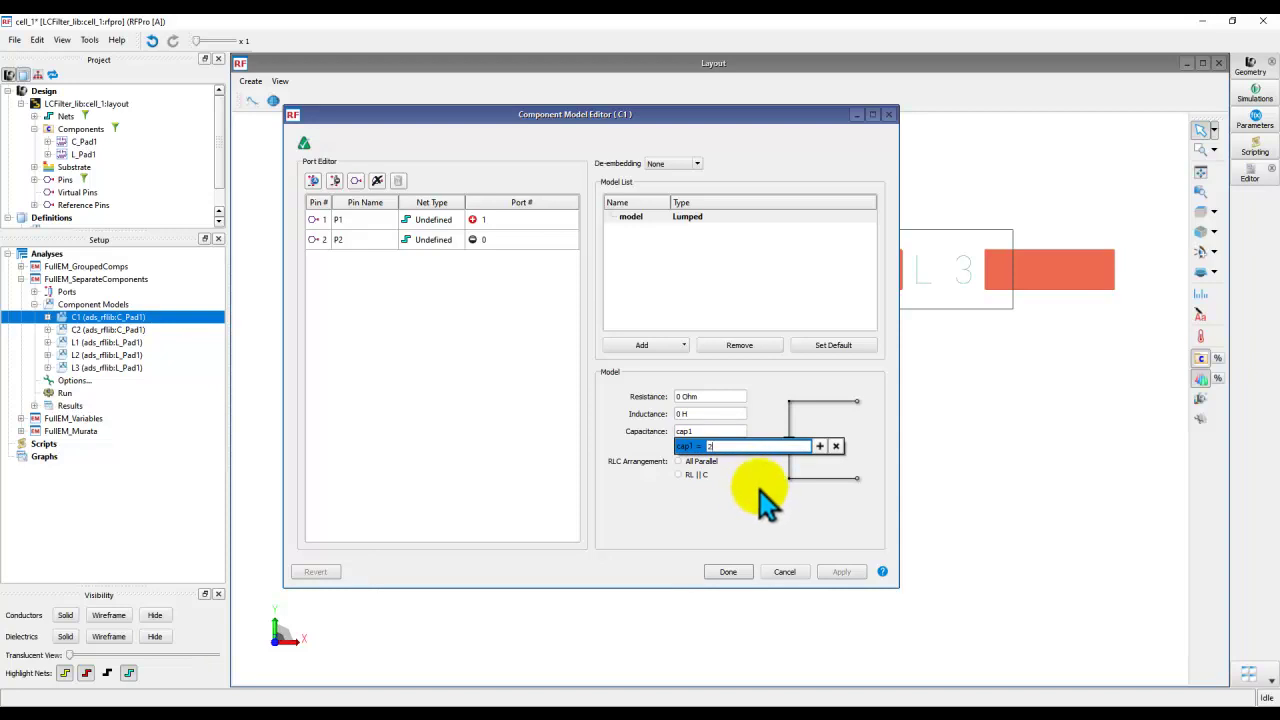
text(pF)
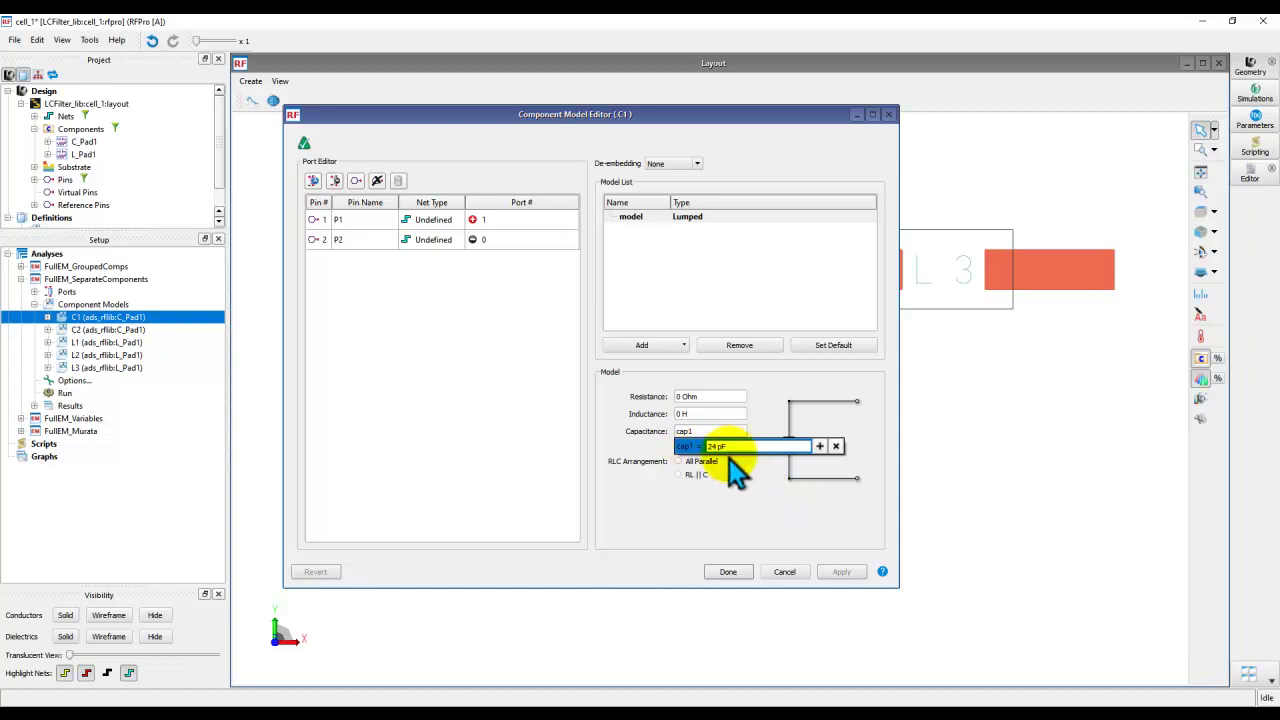
click(819, 446)
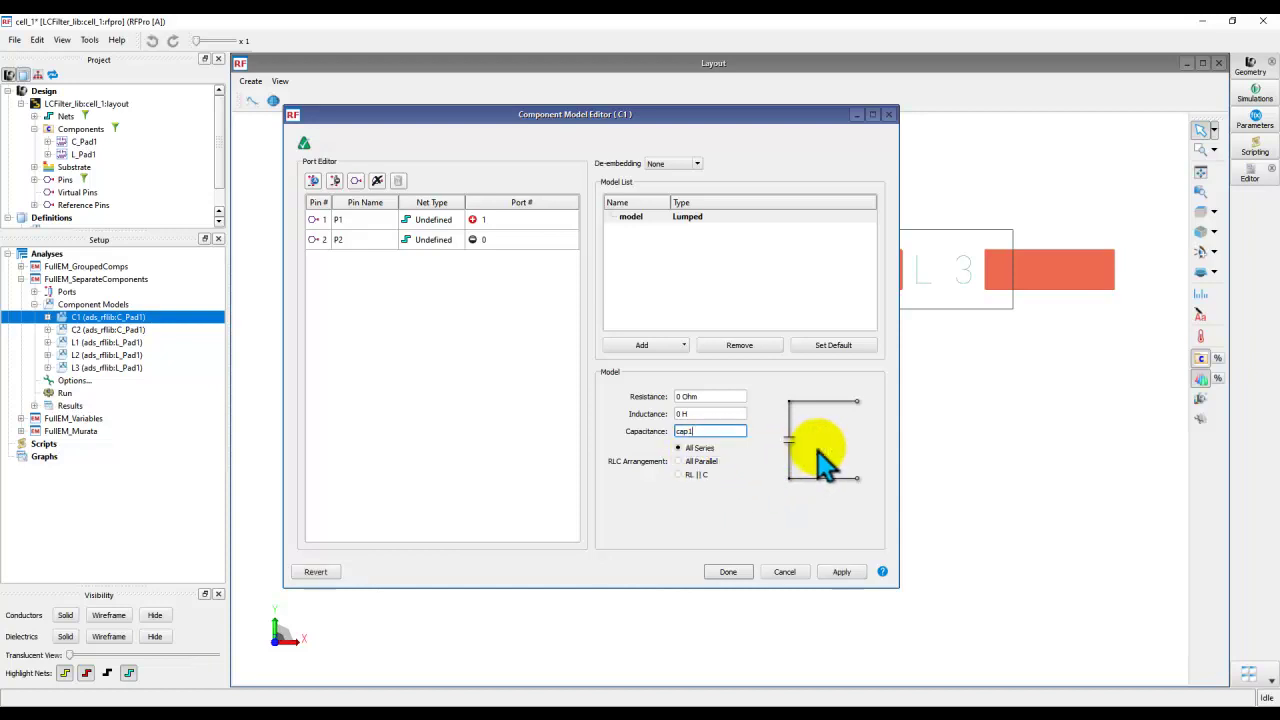
click(727, 572)
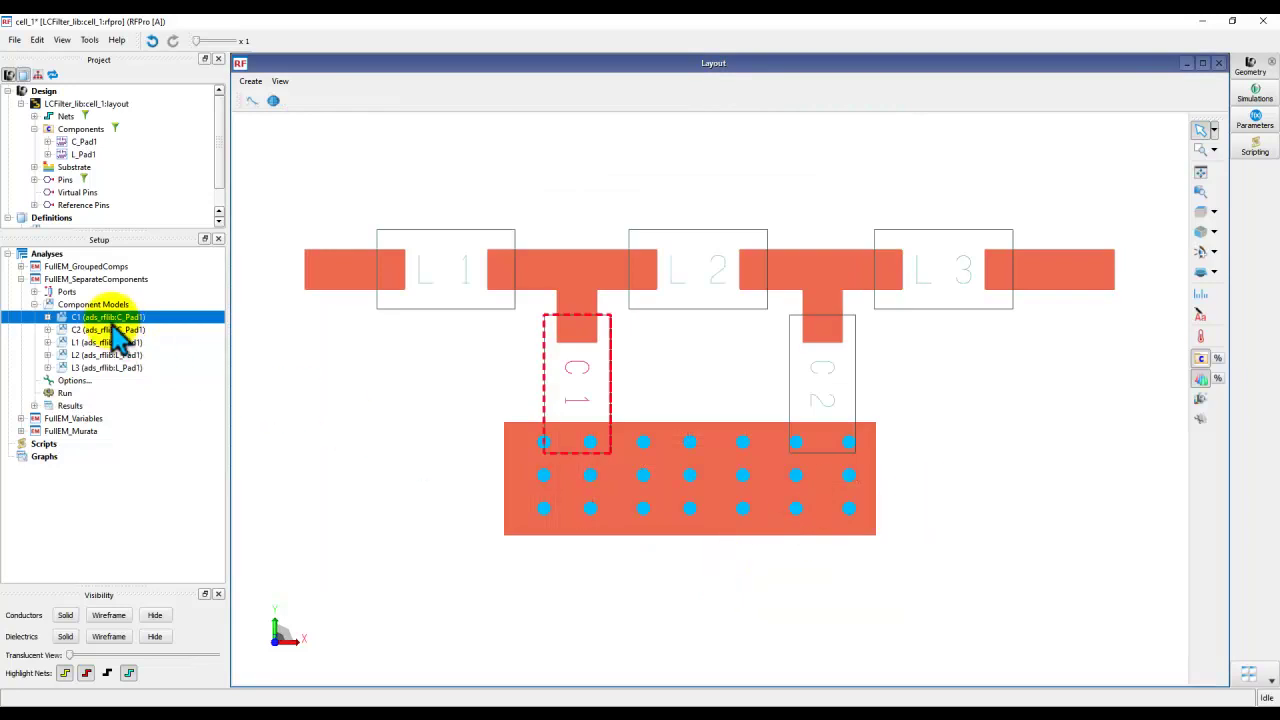
- Add a parameter named cap2 with a formula of 27 pF and apply it
click(930, 375)
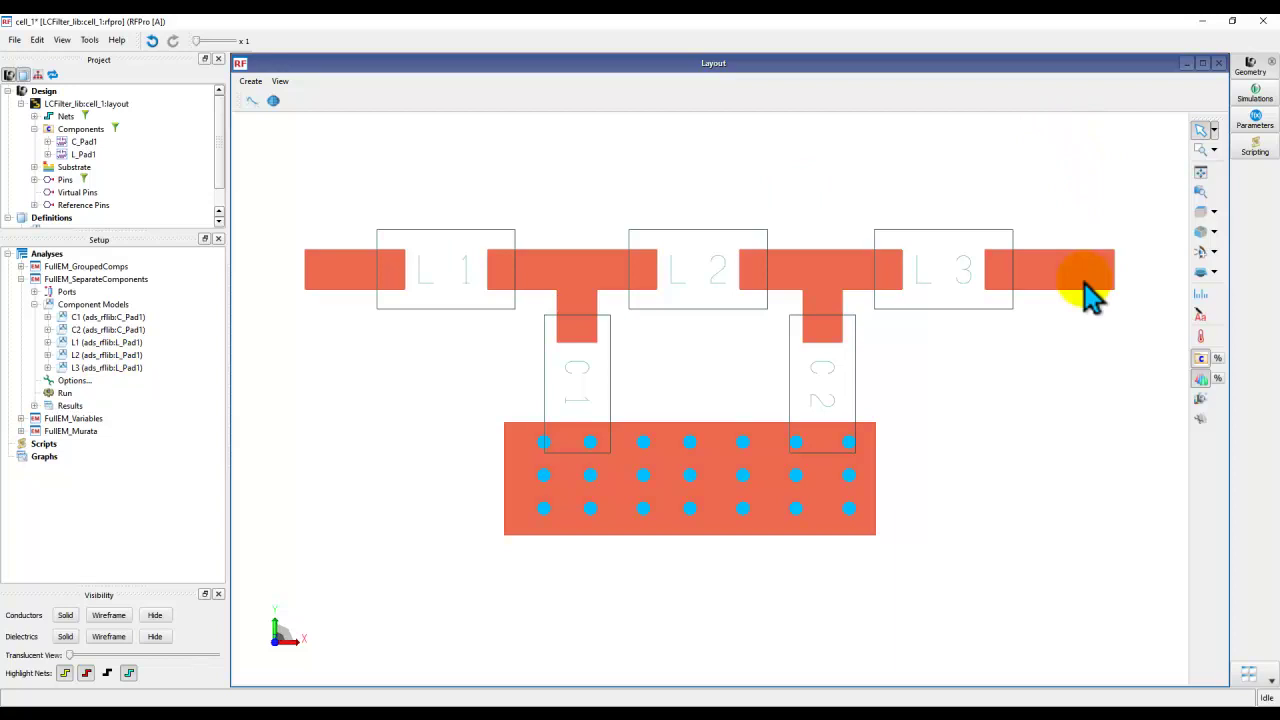
click(1255, 125)
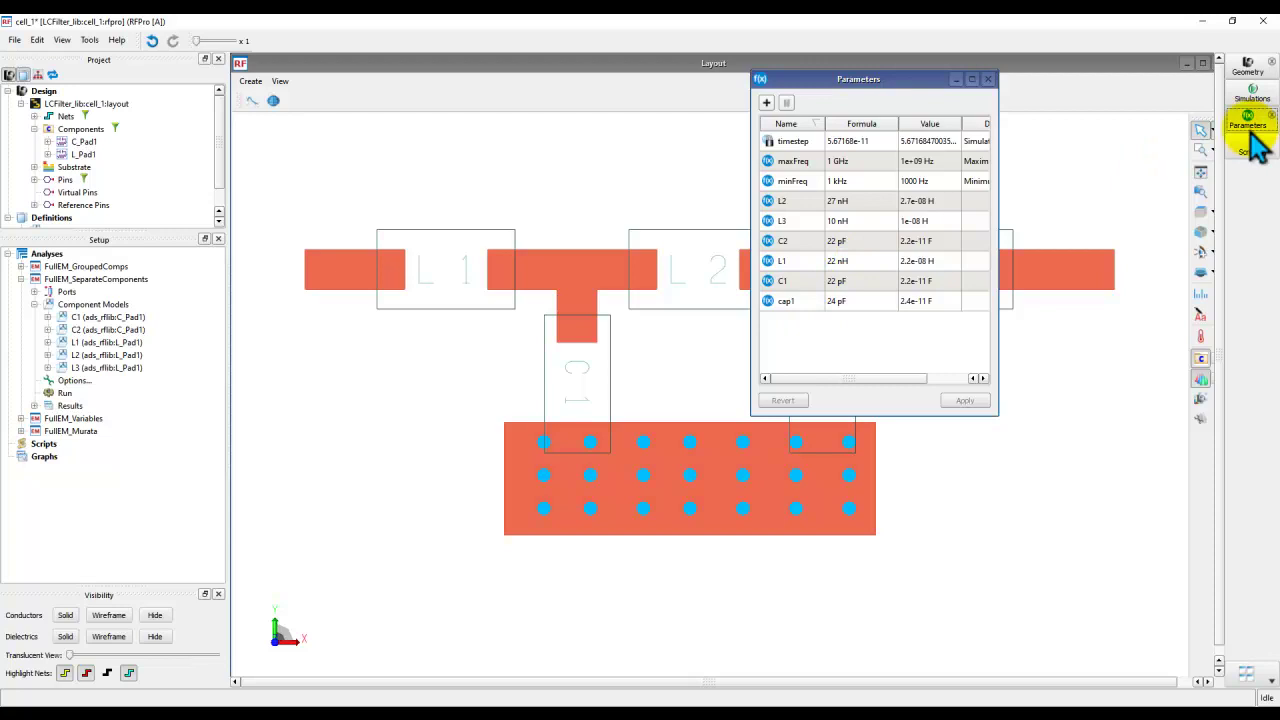
click(766, 103)
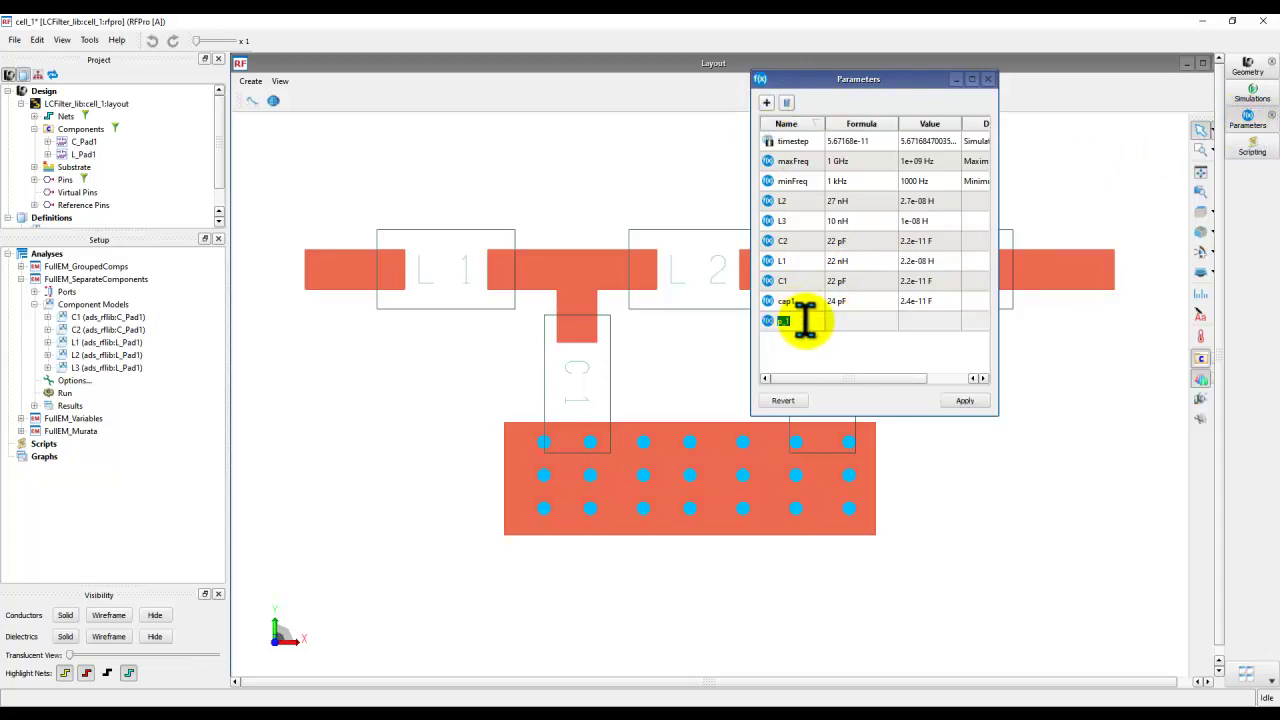
key(Tab)
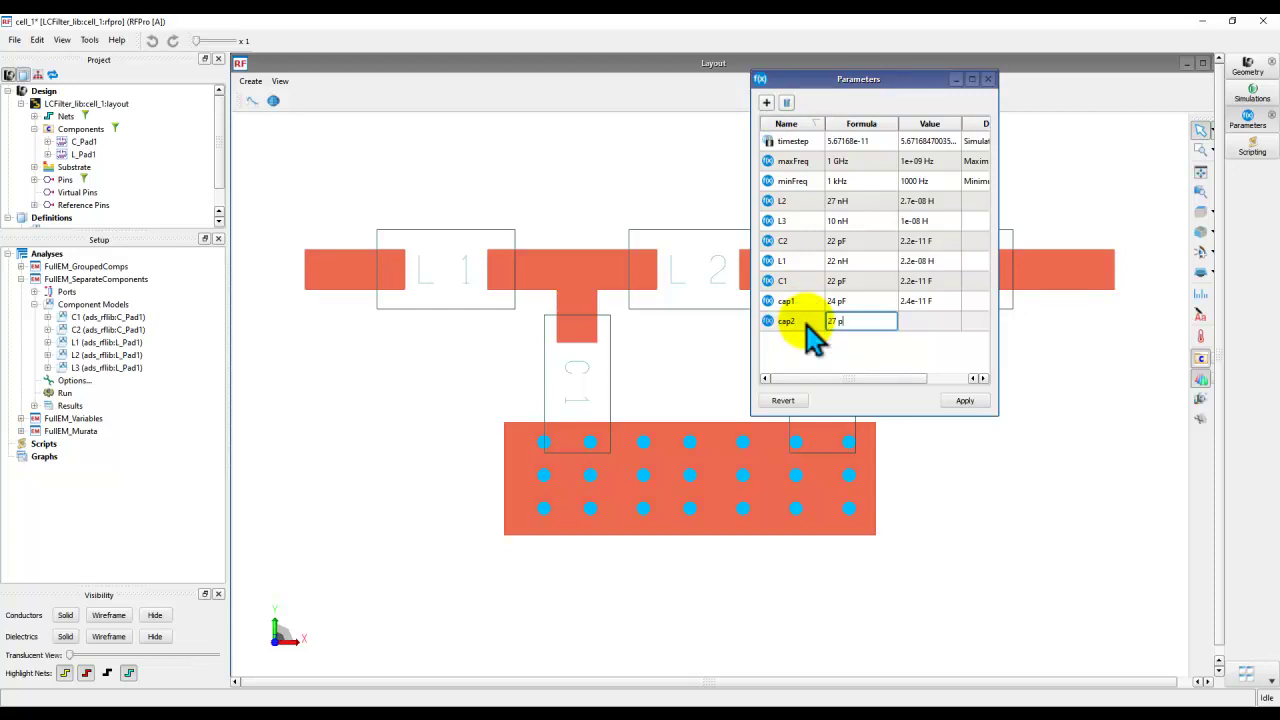
key(Return)
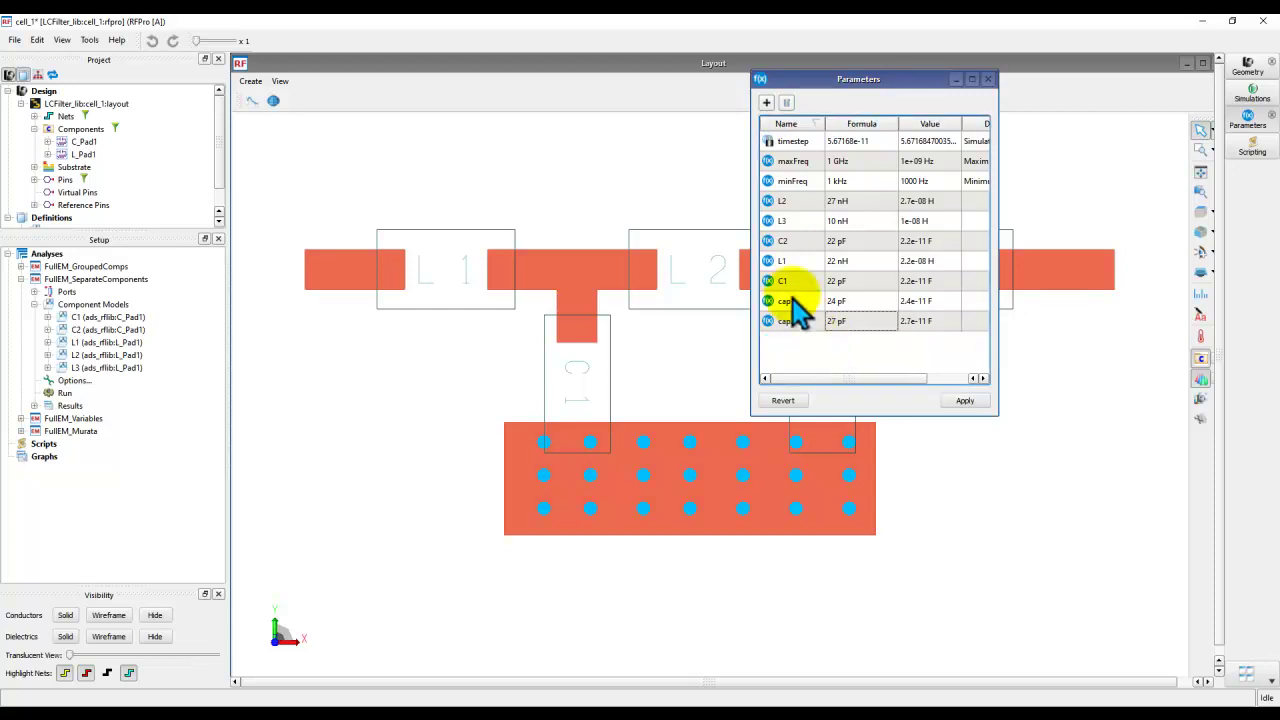
click(965, 401)
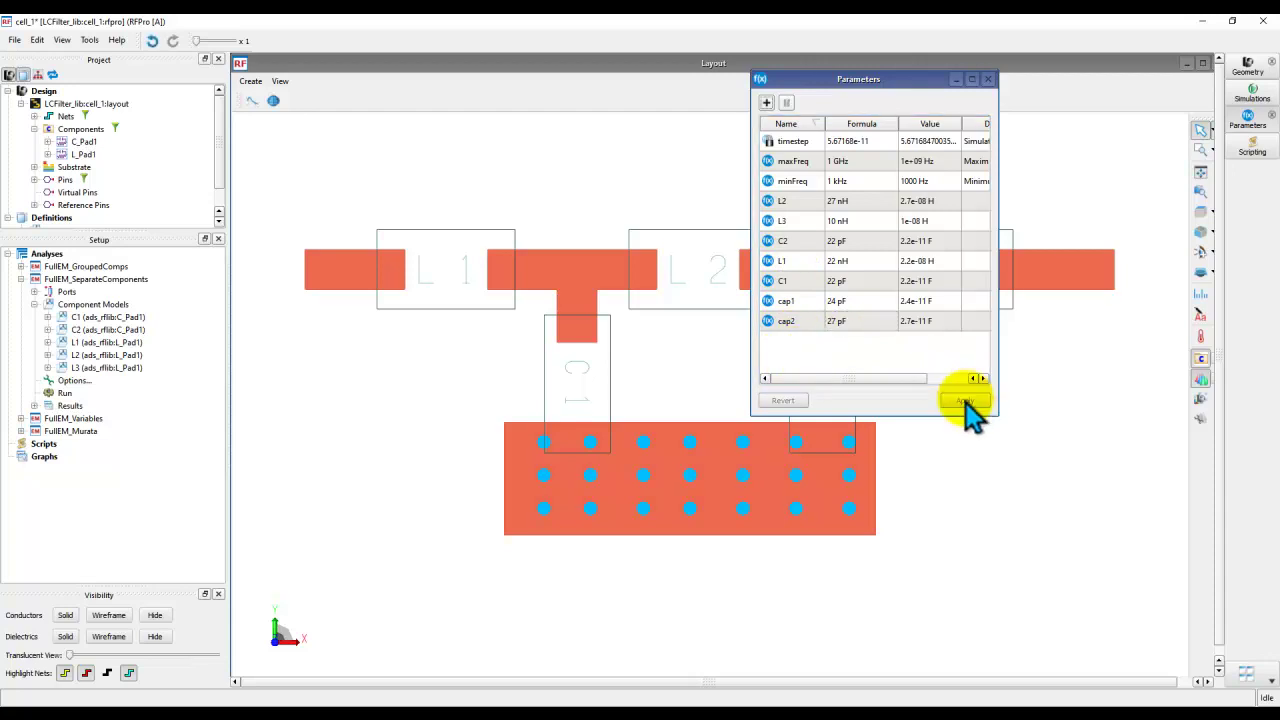
- Change capacitor C2's capacitance from the fixed 24 pF to the cap2 variable
double_click(111, 331)
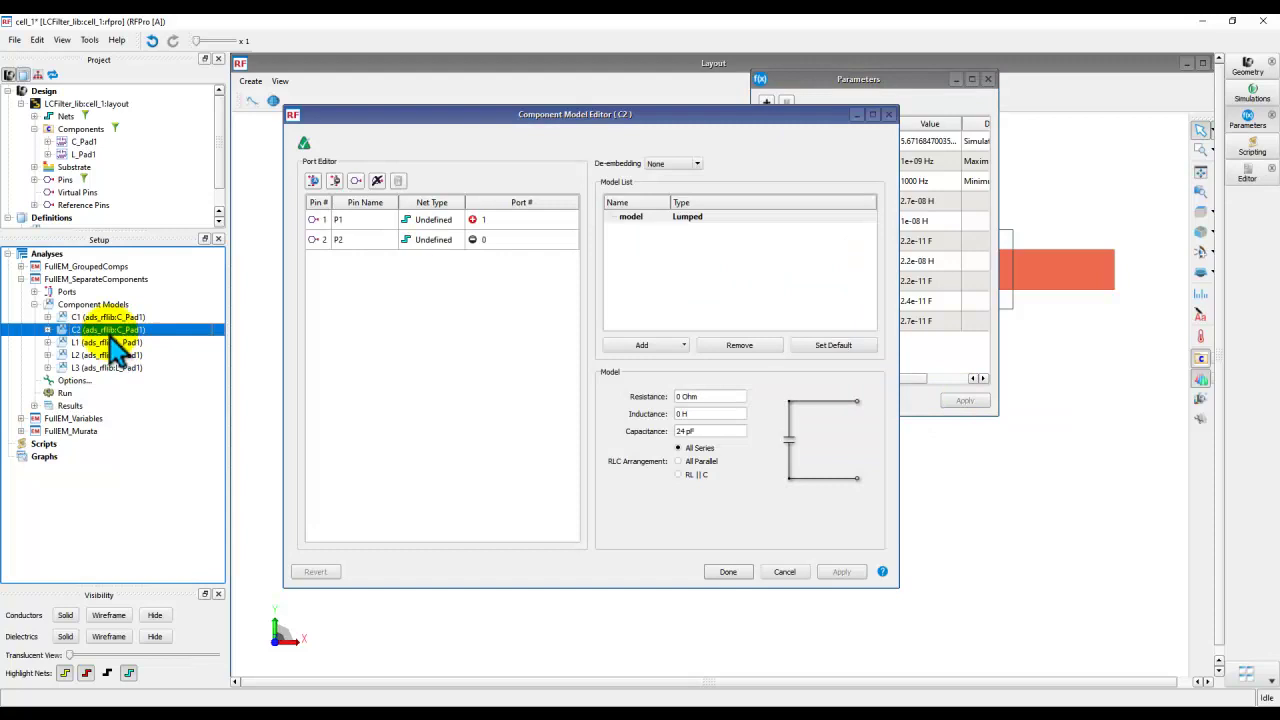
drag(697, 432, 645, 440)
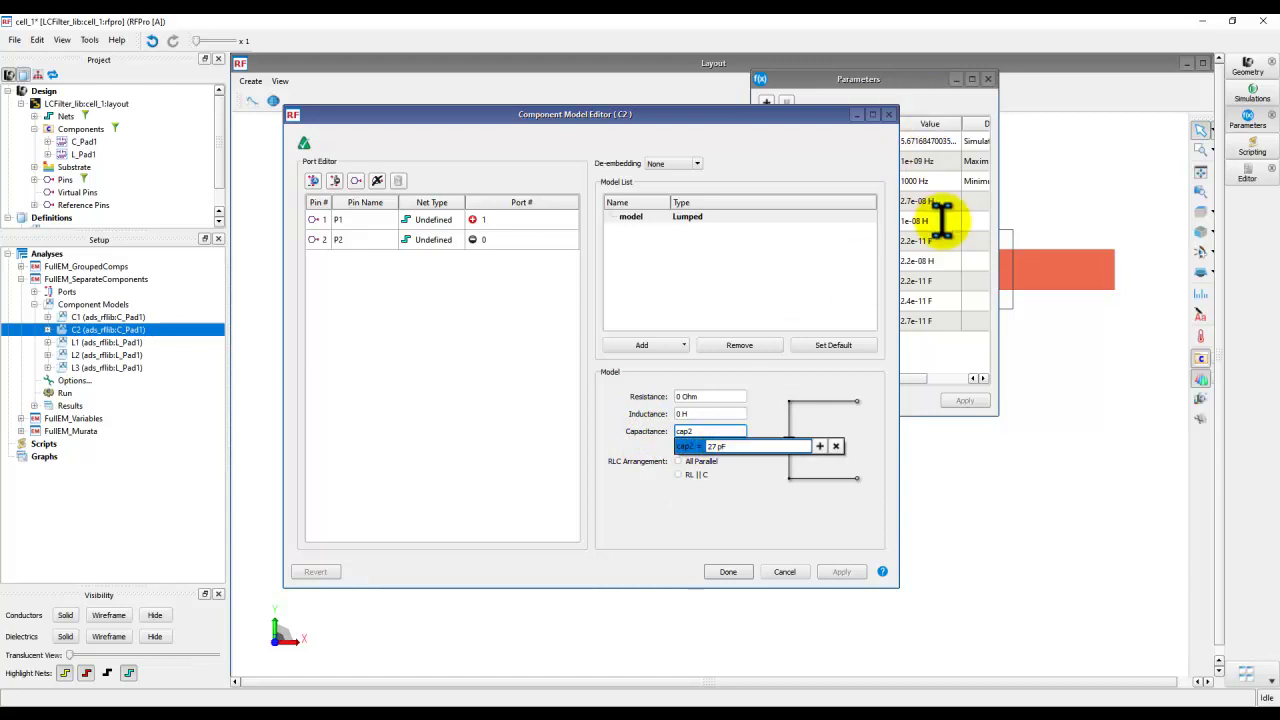
click(820, 446)
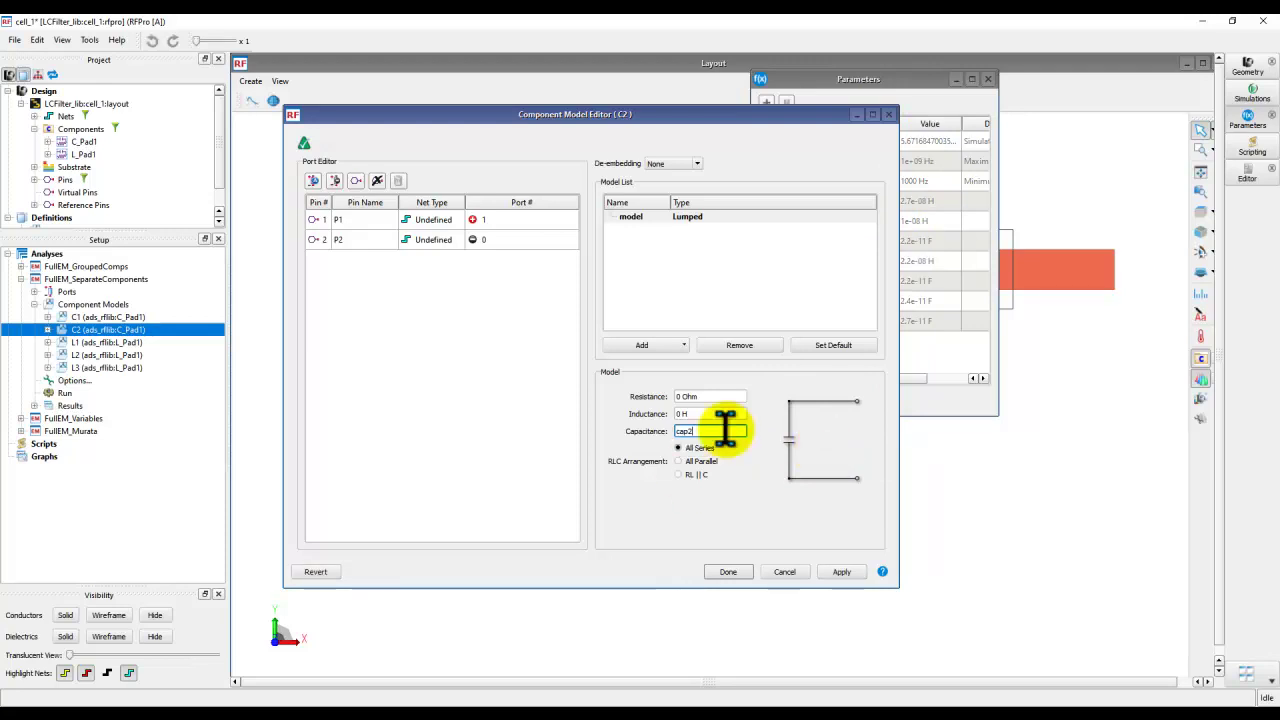
click(728, 572)
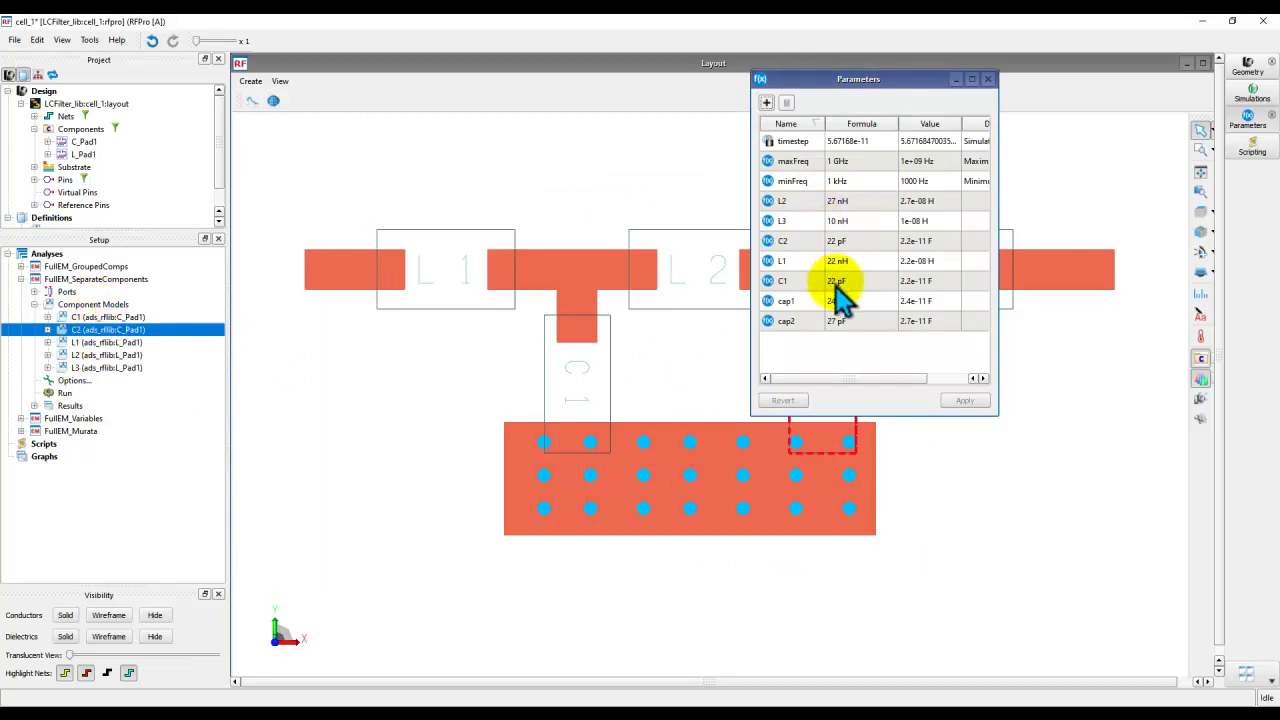
- Expand the analysis Results and open the S-Parameters magnitude plot
click(34, 405)
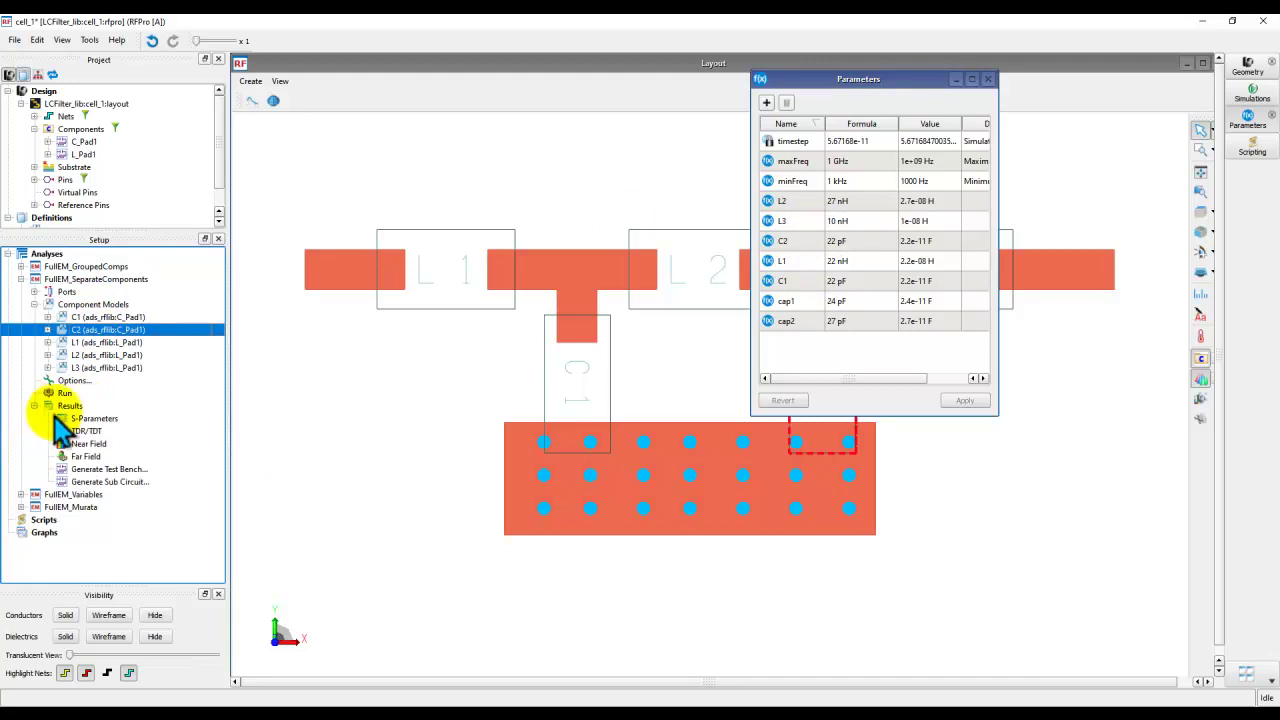
double_click(62, 420)
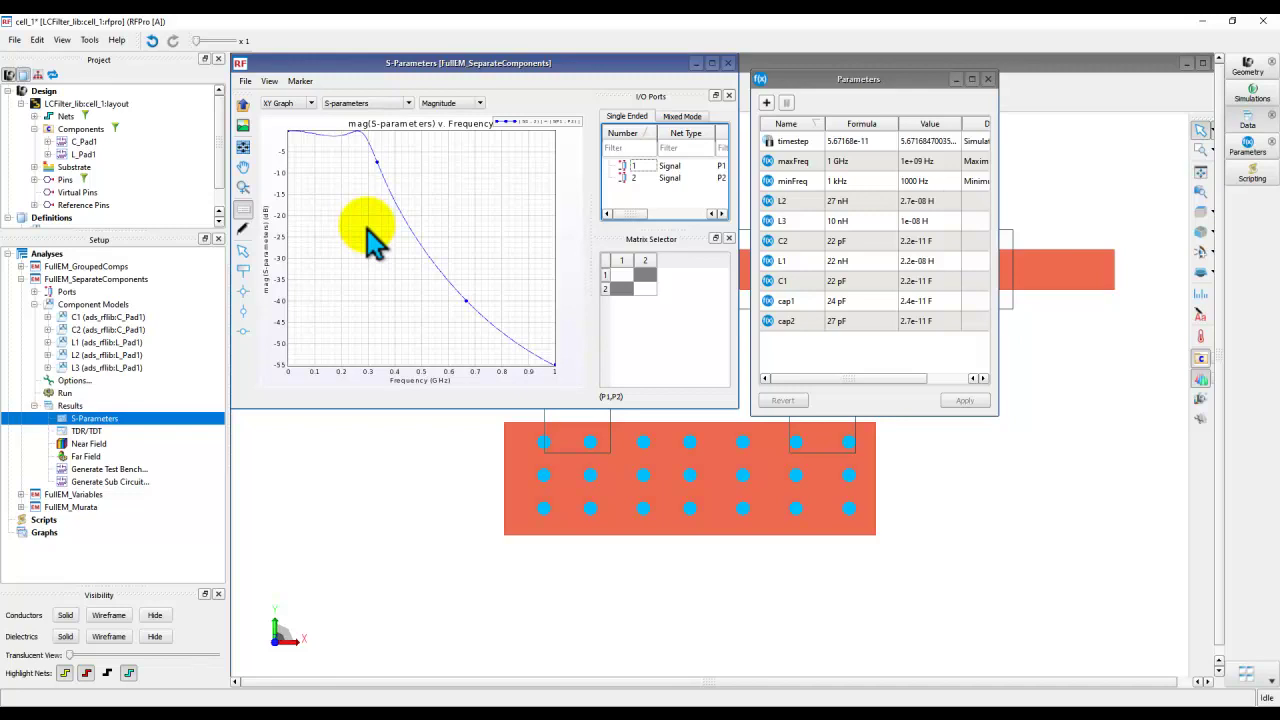
- Change parameter L2 from 27 nH to 207 nH and apply it
click(833, 205)
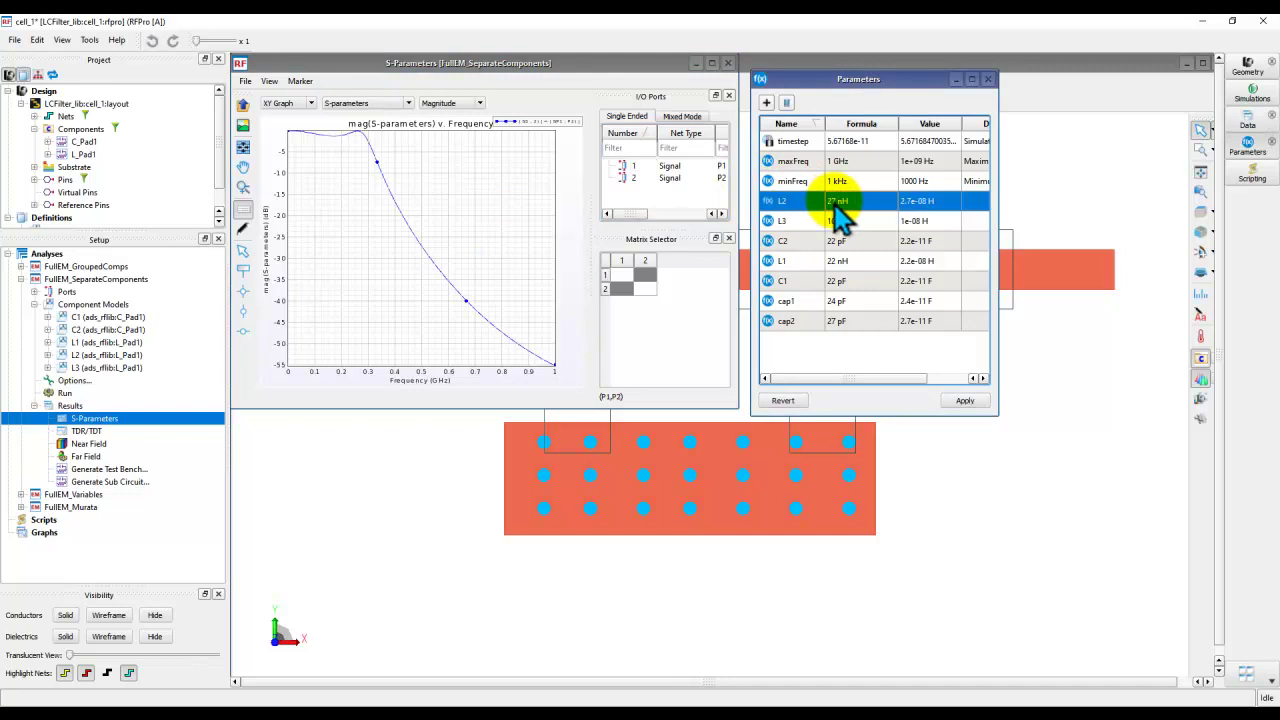
click(834, 200)
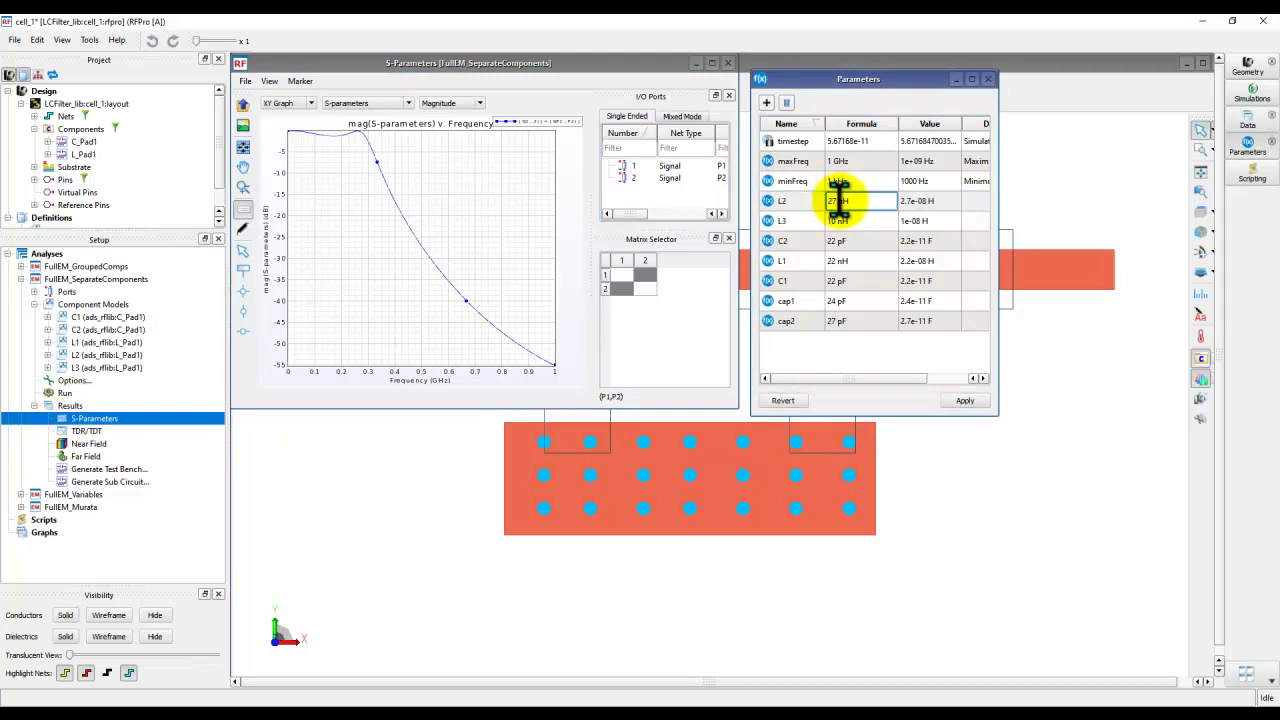
text(0)
key(Return)
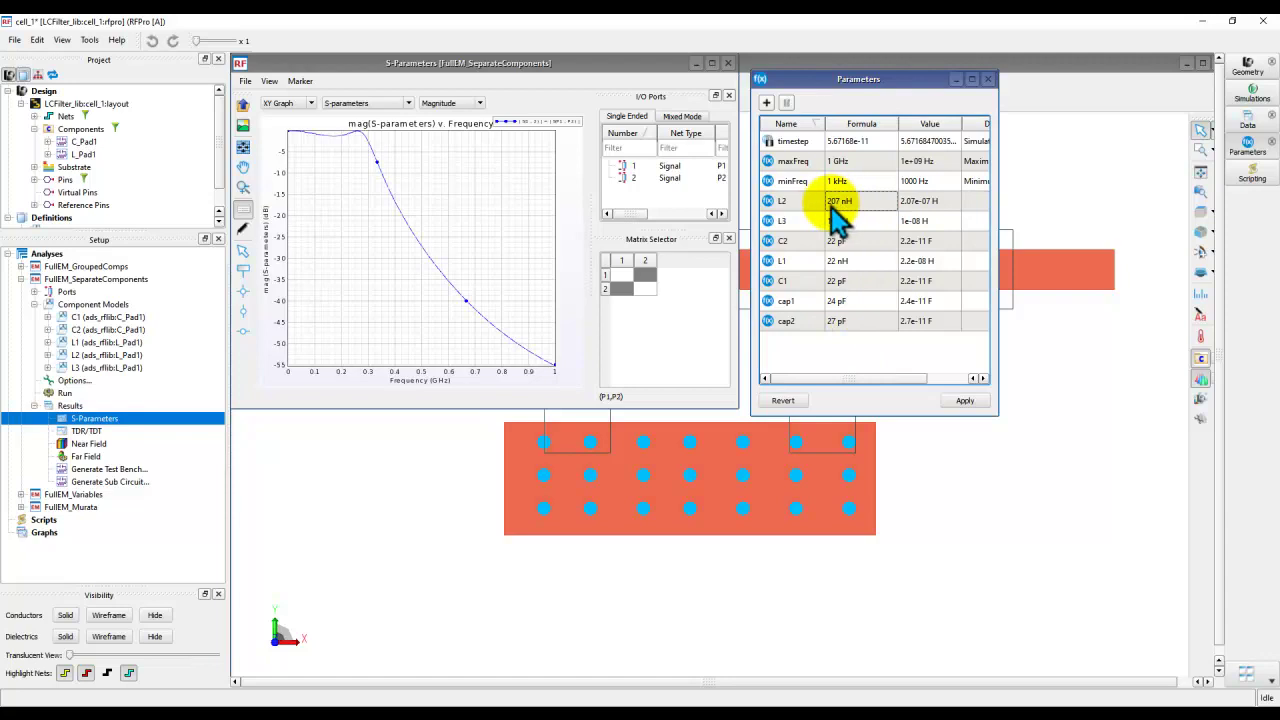
click(956, 400)
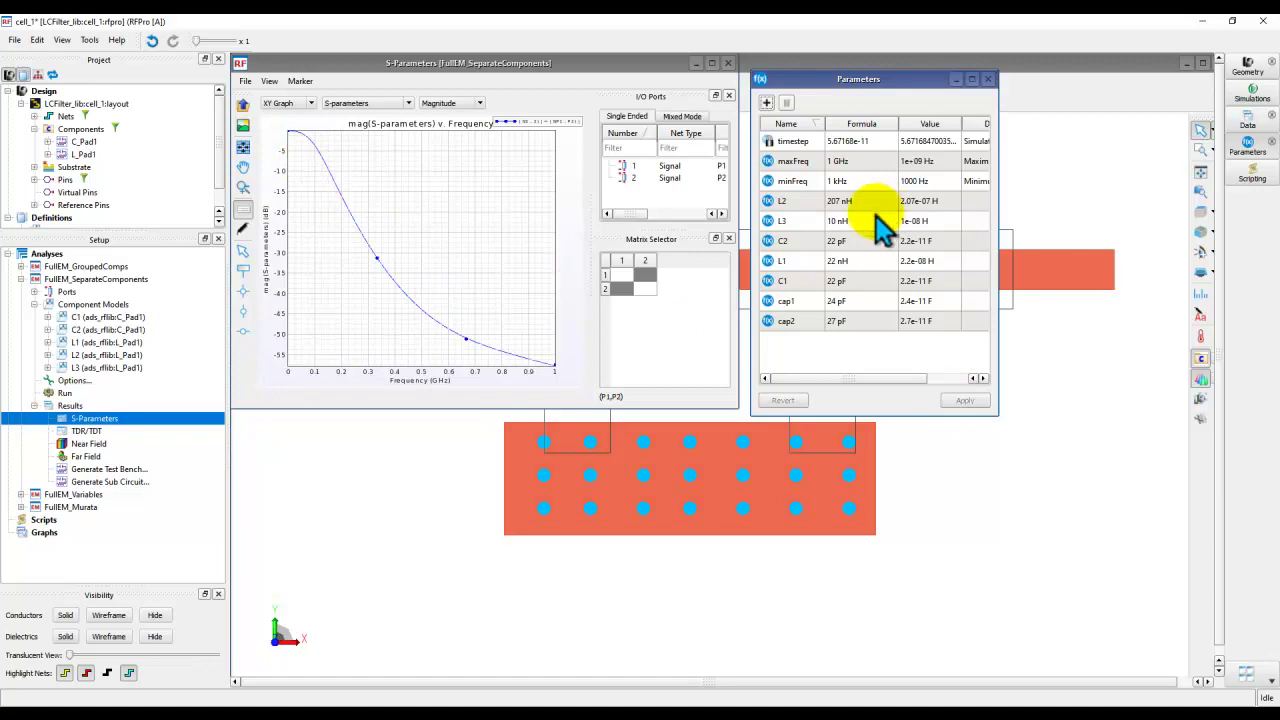
- Change L3 from 10 nH to 100 nH, apply, and start generating the ADS test bench
double_click(834, 221)
click(834, 221)
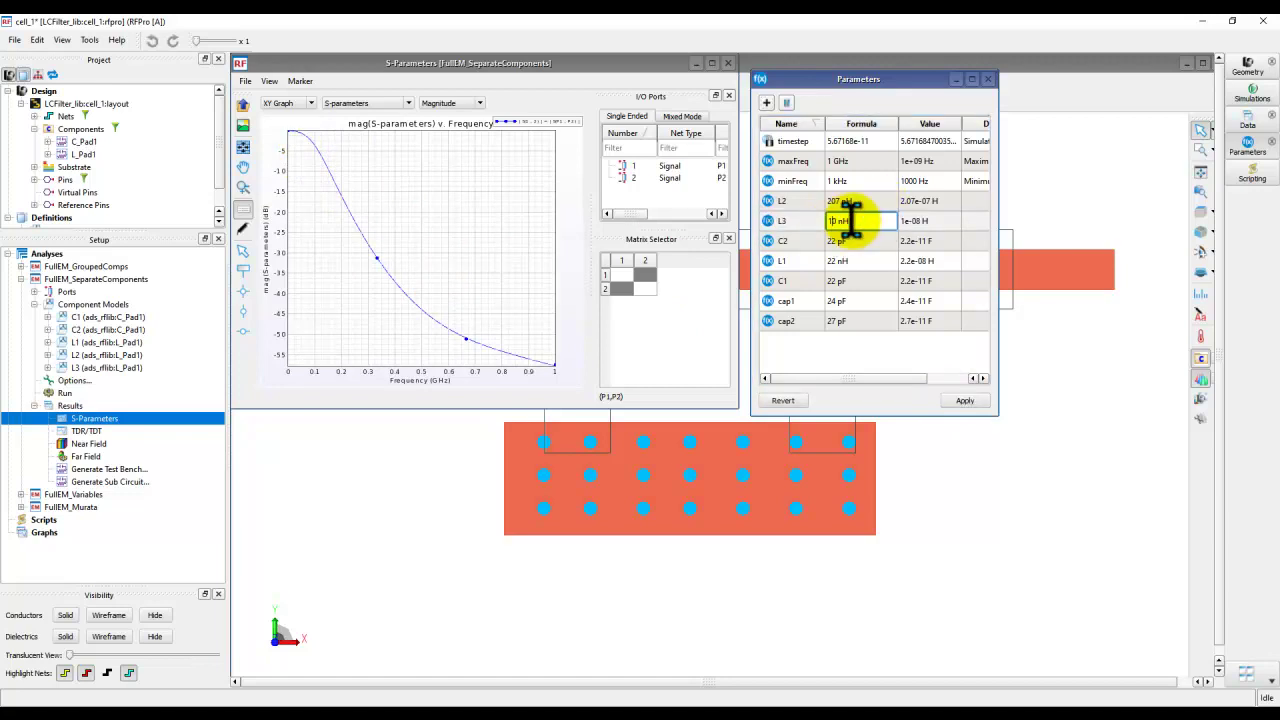
text(0)
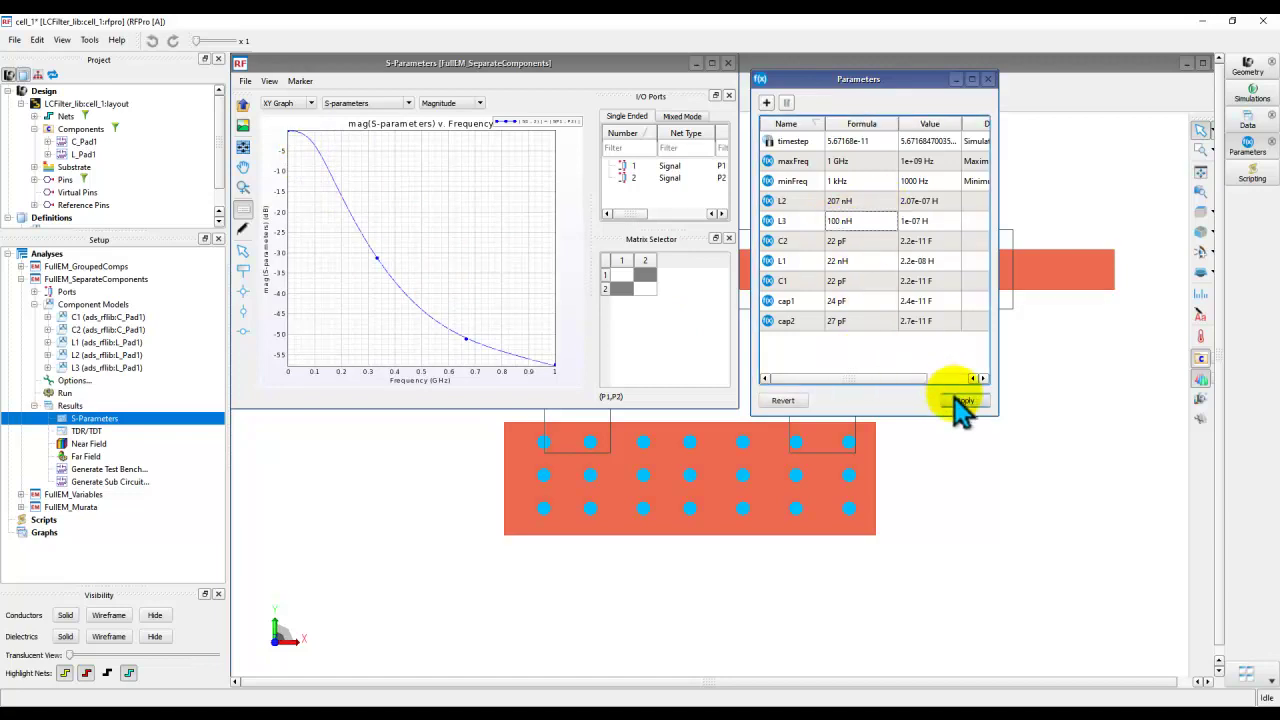
click(962, 401)
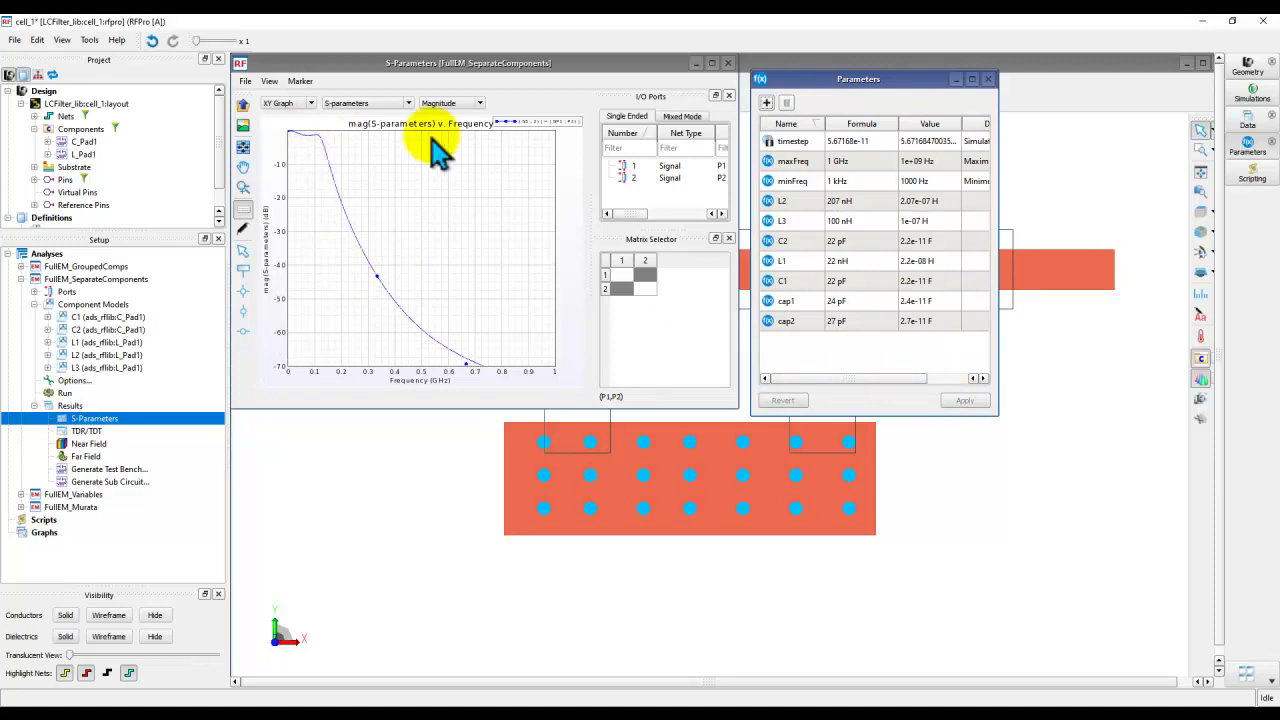
click(987, 79)
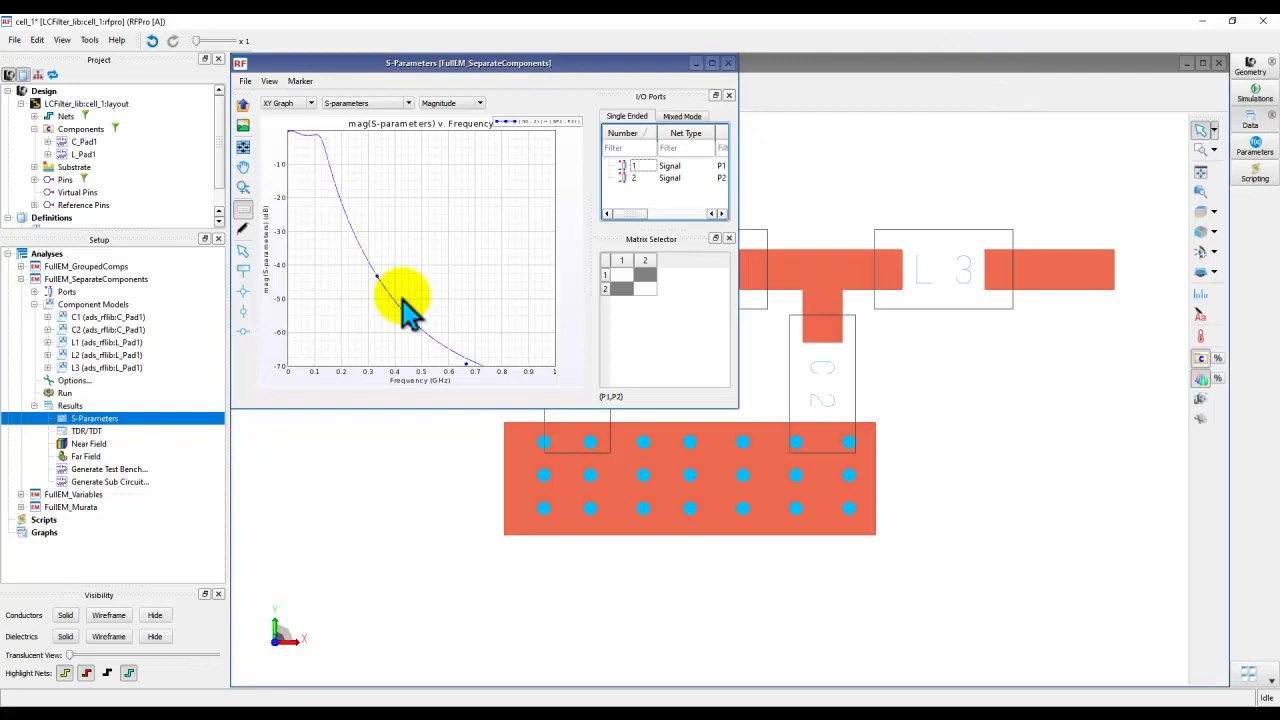
double_click(106, 470)
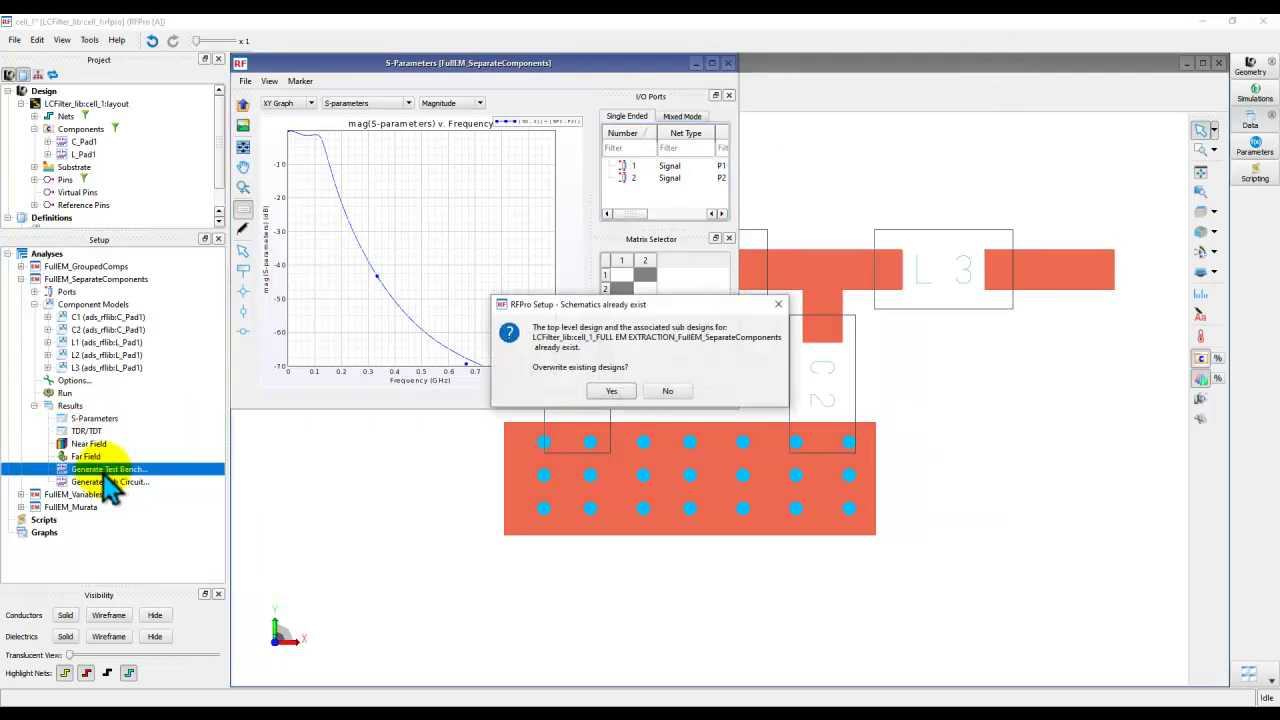
- Overwrite the existing test bench schematic, then close the ADS schematic and the S-parameter plot
click(612, 393)
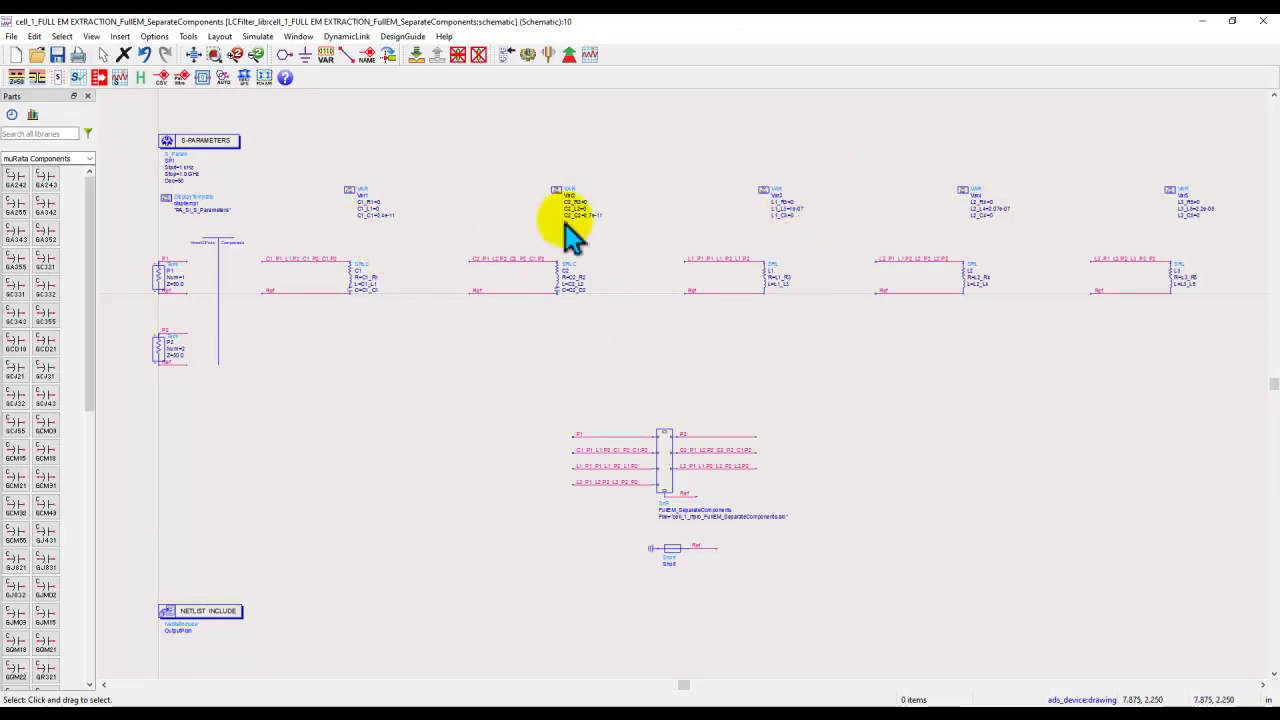
click(1262, 22)
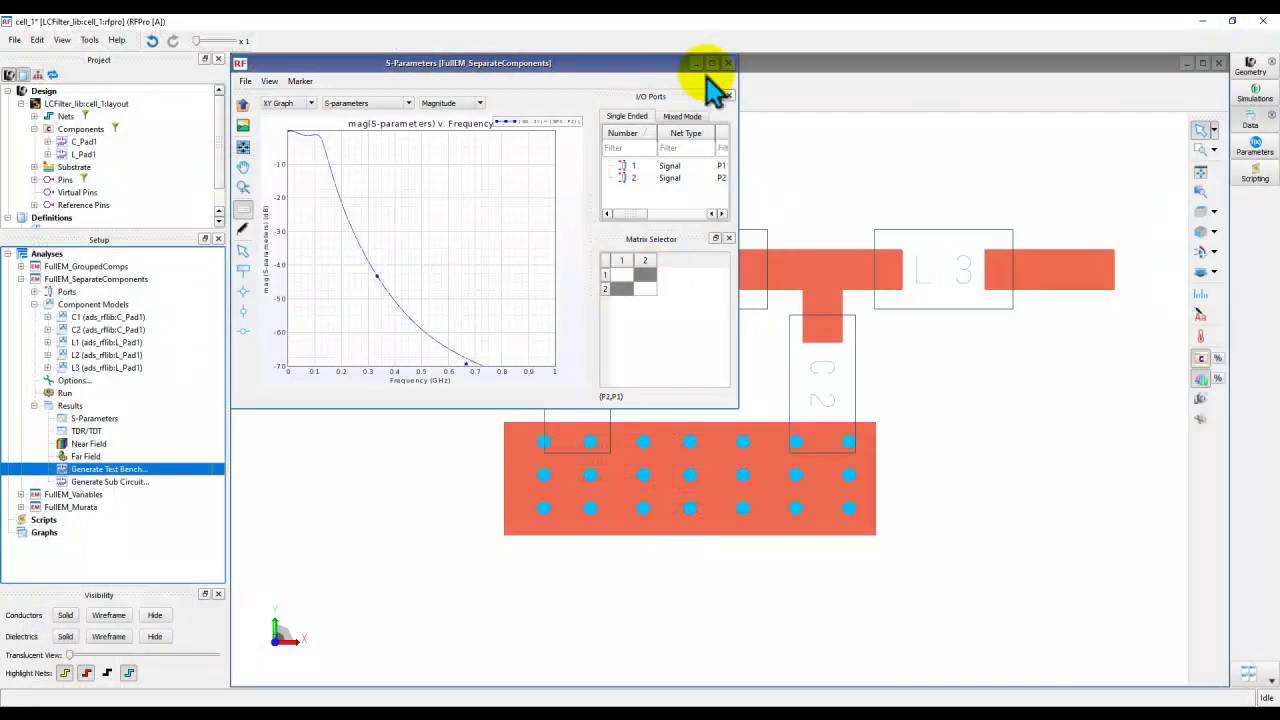
click(729, 64)
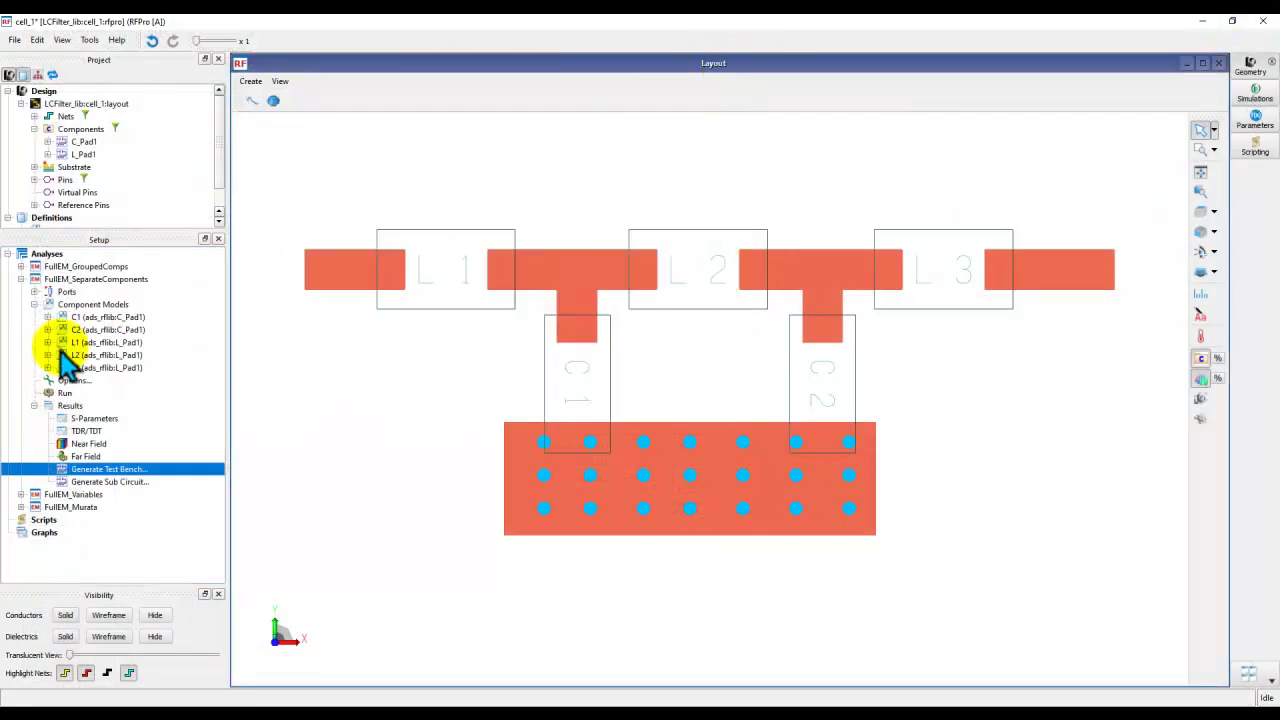
- Reopen capacitor C1's model settings and expand the Add list to reach Model DB
click(35, 305)
click(33, 306)
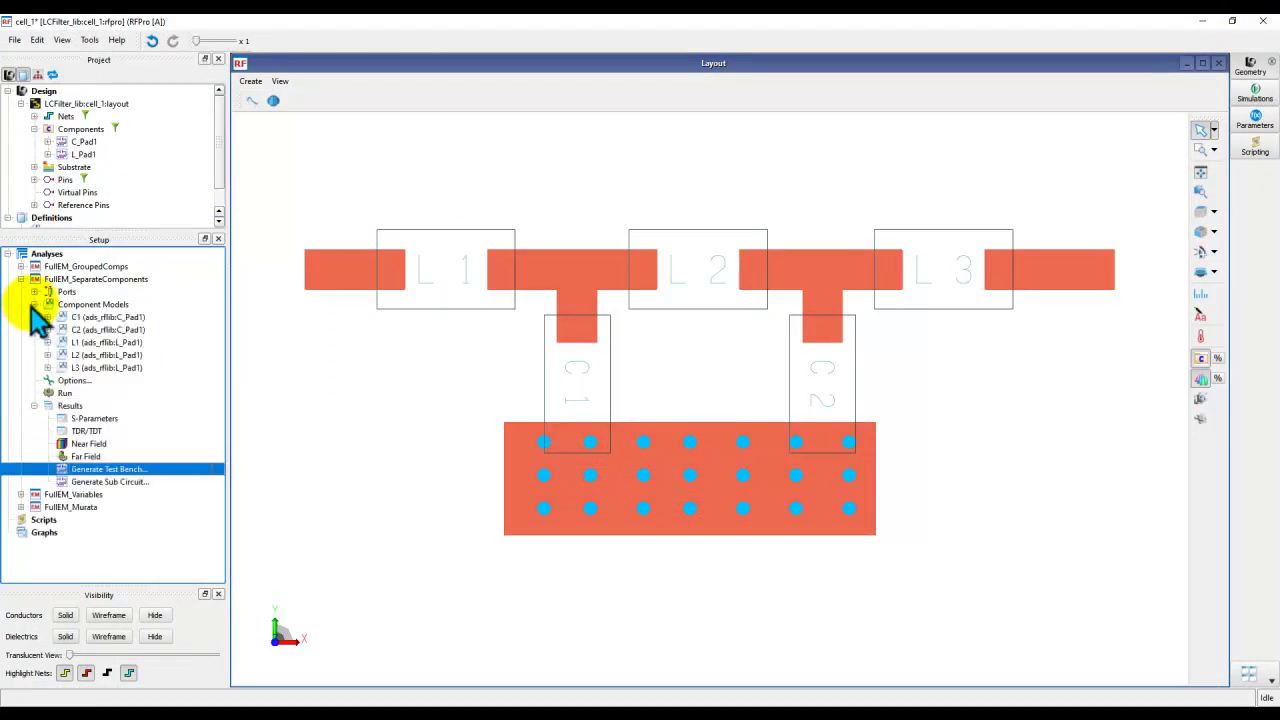
double_click(84, 318)
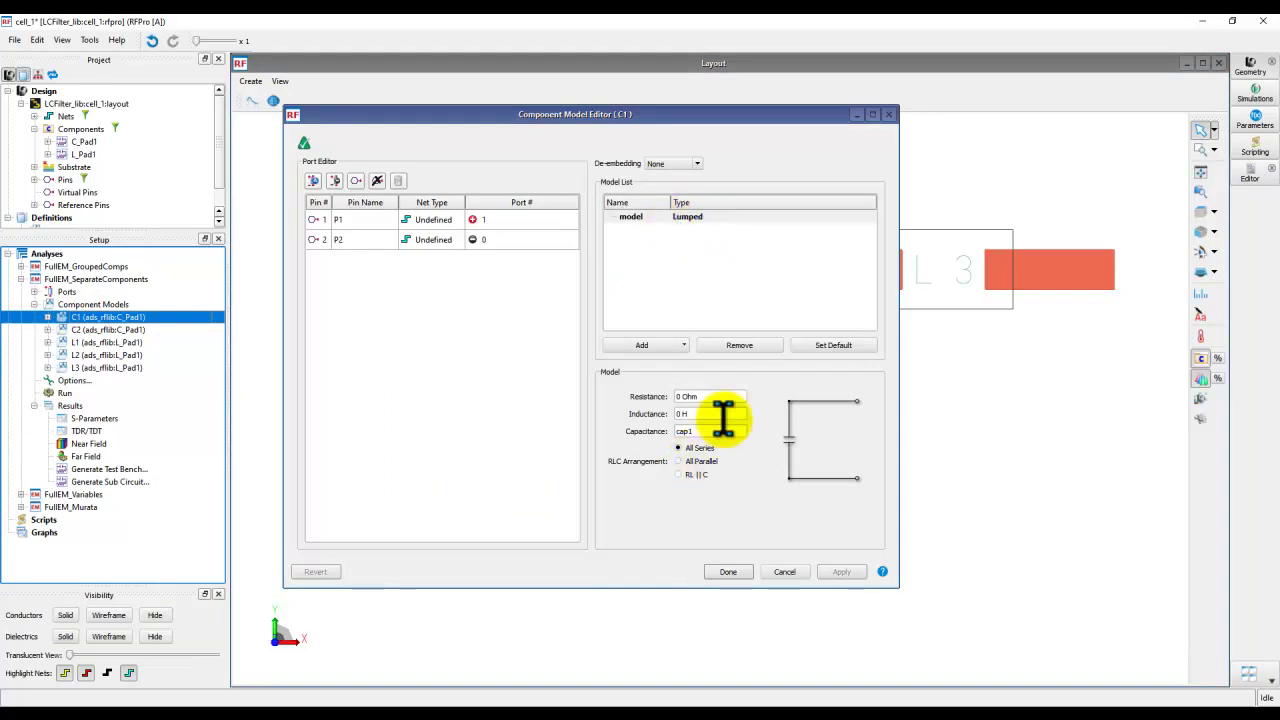
click(680, 350)
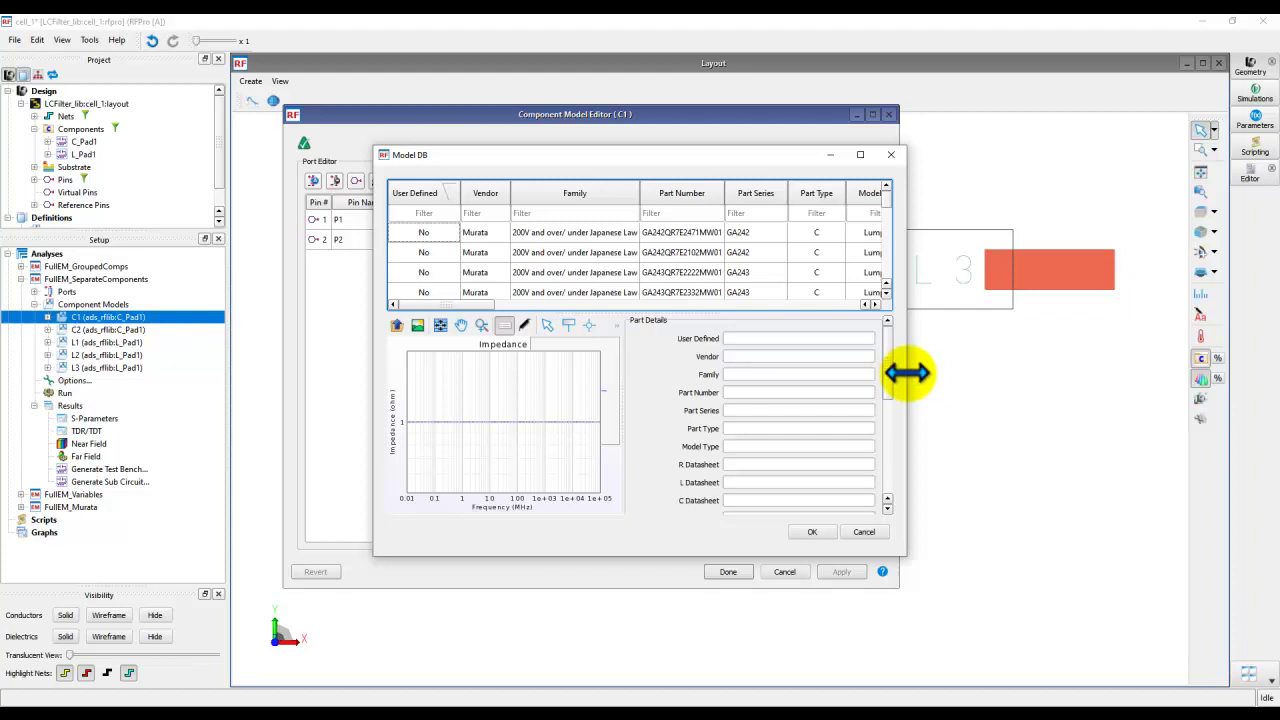
- Filter the Model DB for '22 p' and assign Murata GJM0225C1C220JB01 to C1
drag(908, 380, 1160, 366)
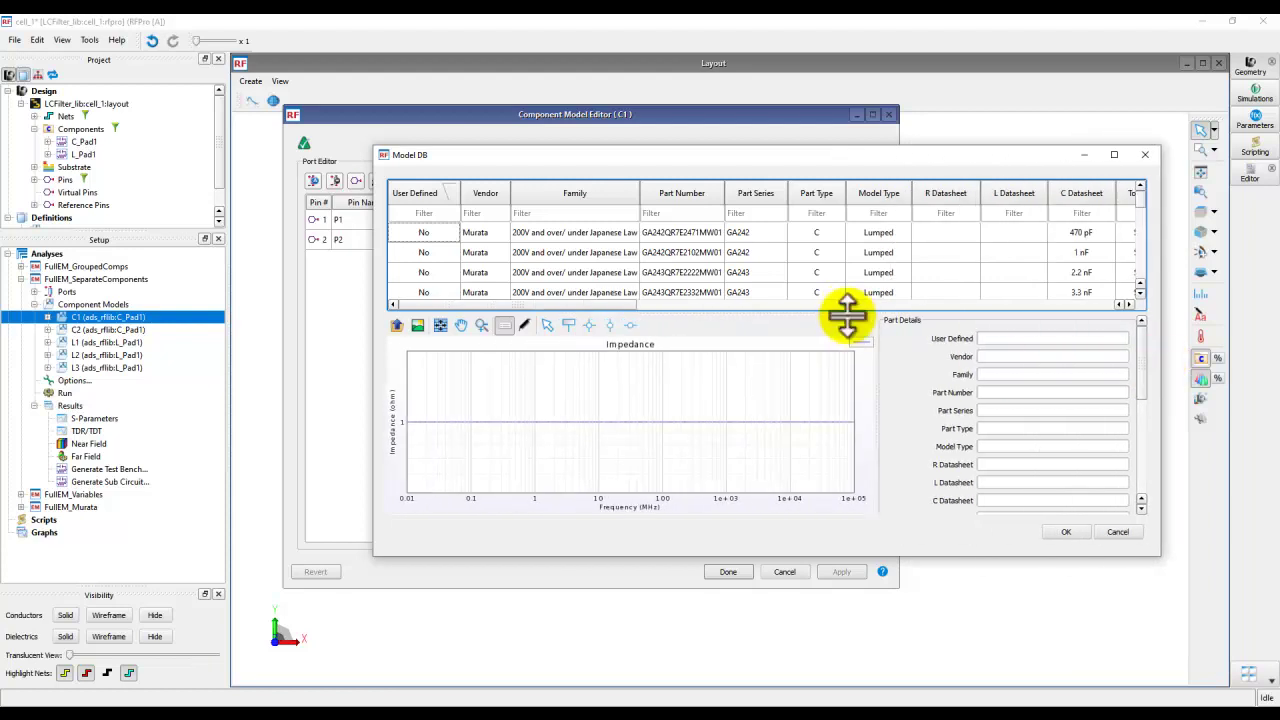
drag(847, 316, 845, 382)
drag(792, 555, 794, 686)
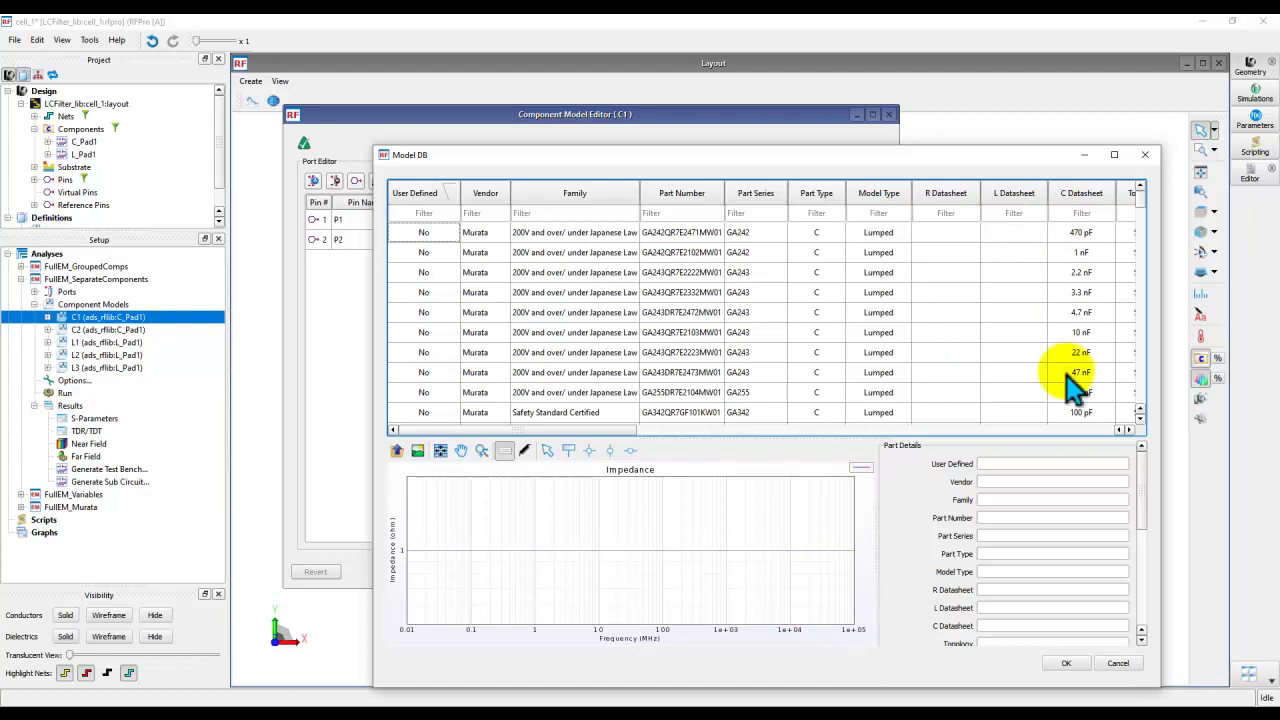
click(1070, 213)
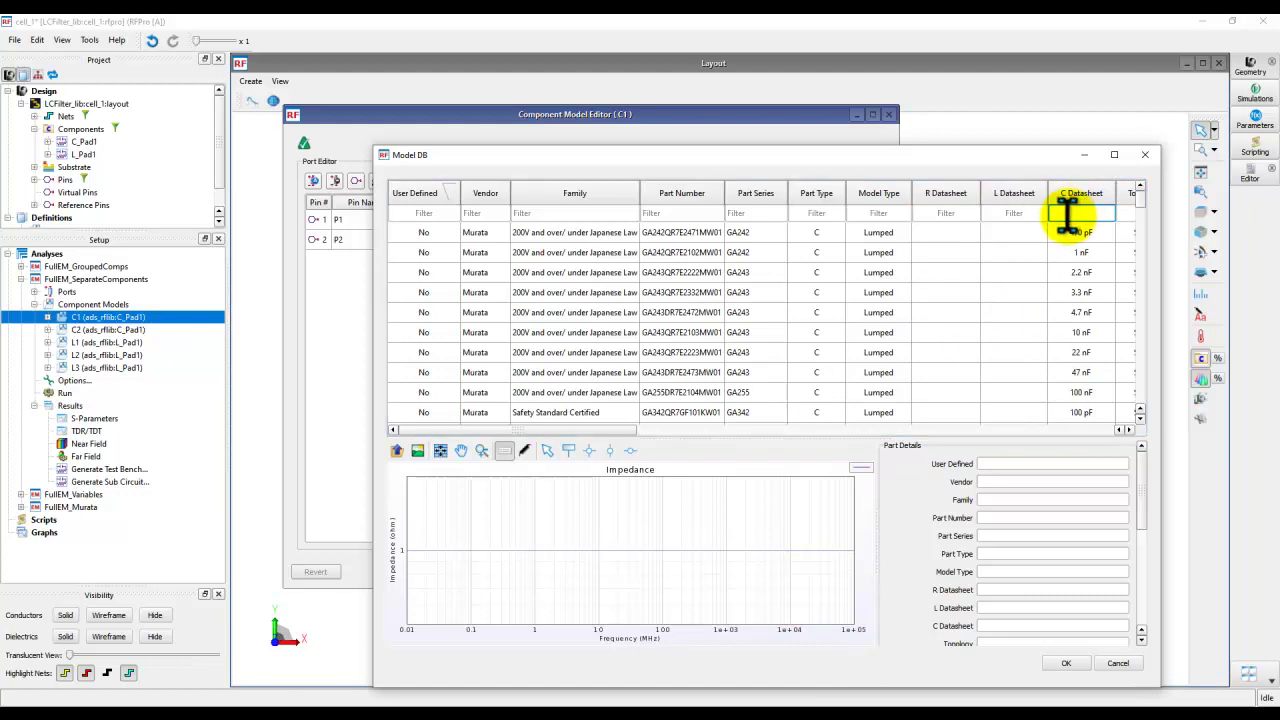
text(22)
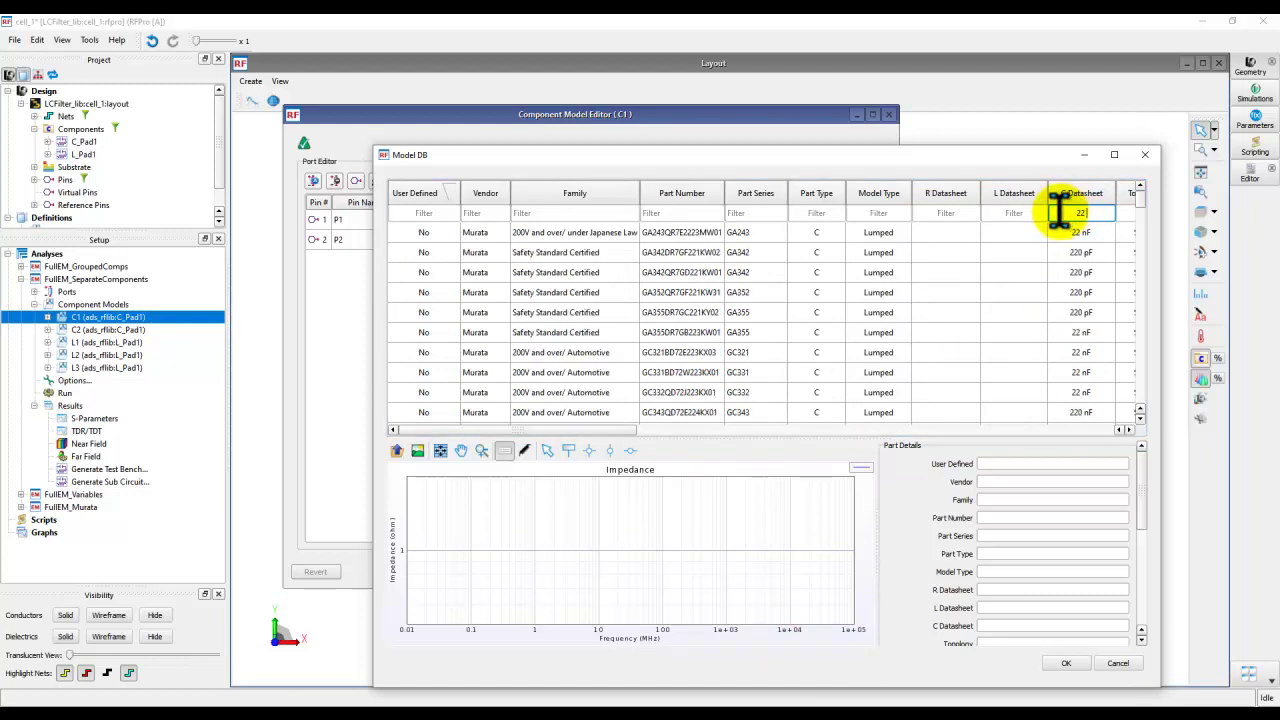
text( p)
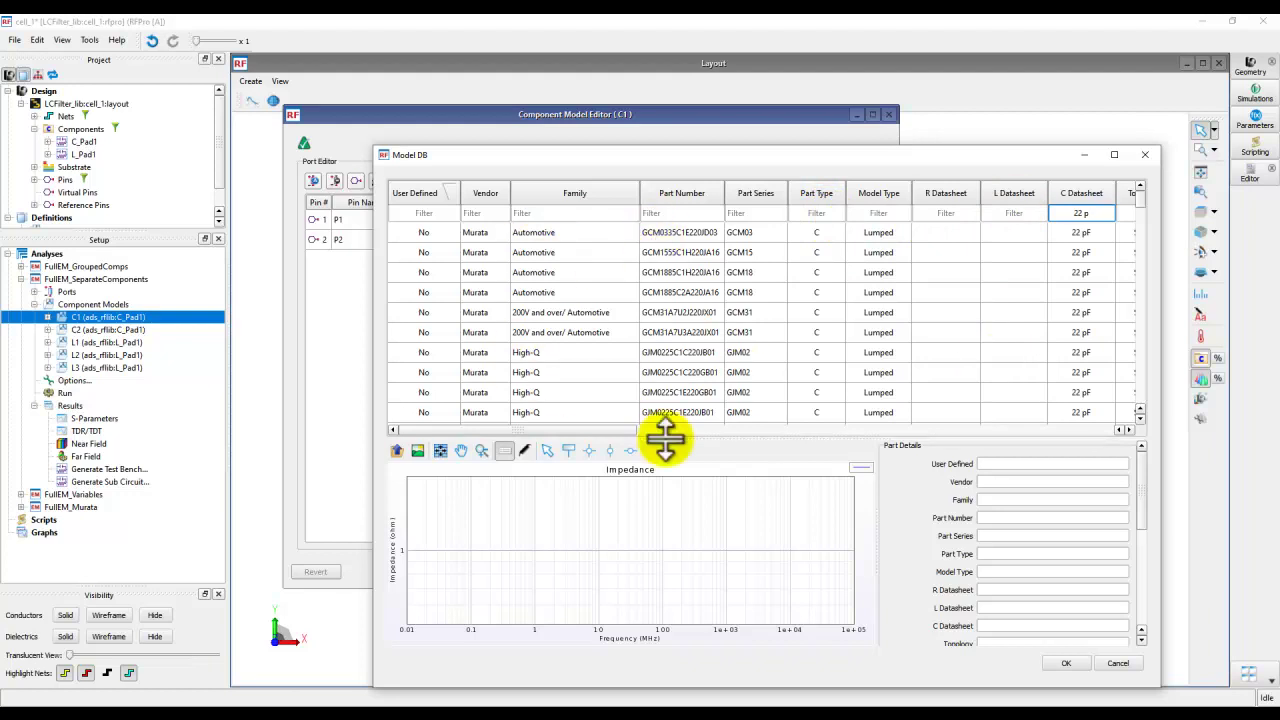
click(577, 357)
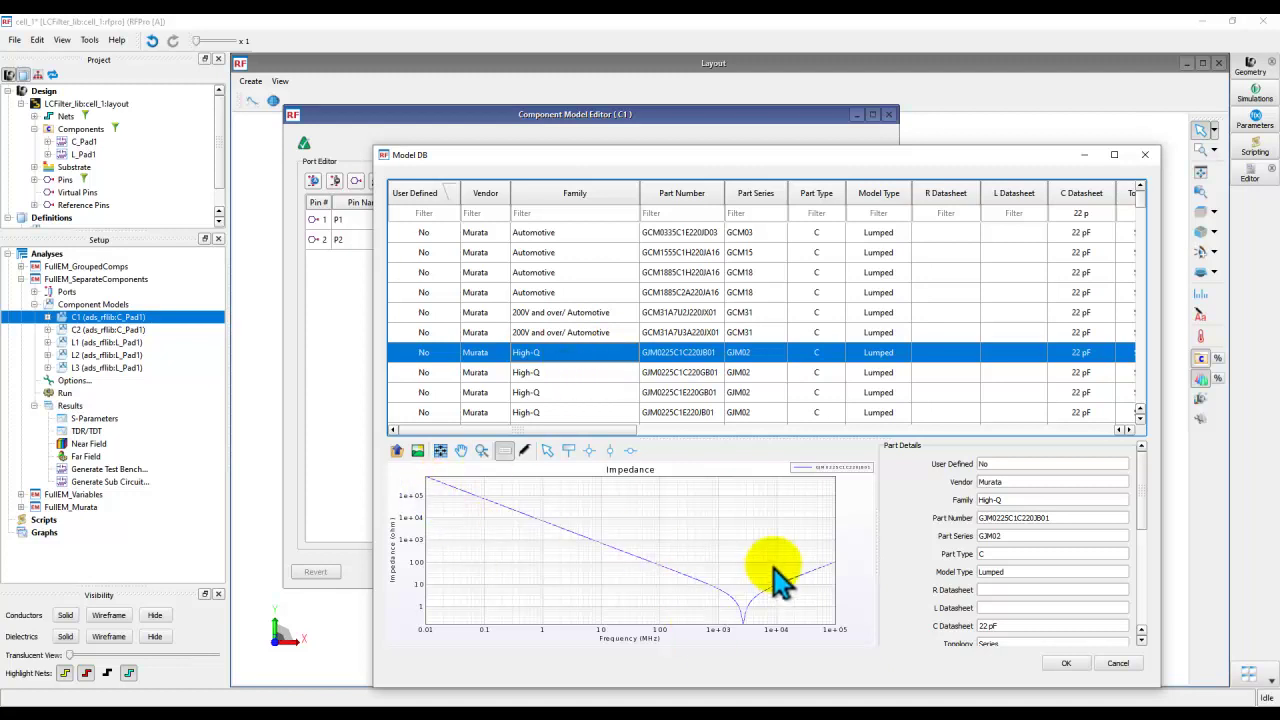
drag(1143, 491, 1143, 537)
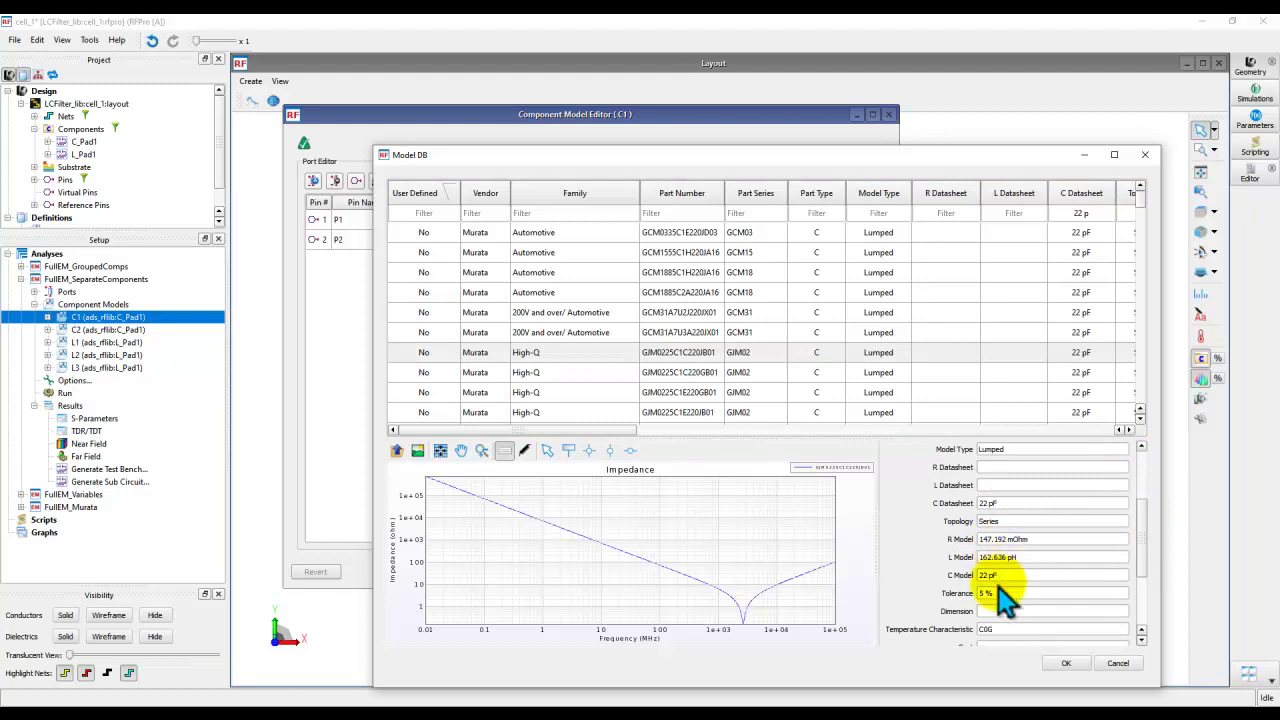
click(806, 356)
click(1066, 663)
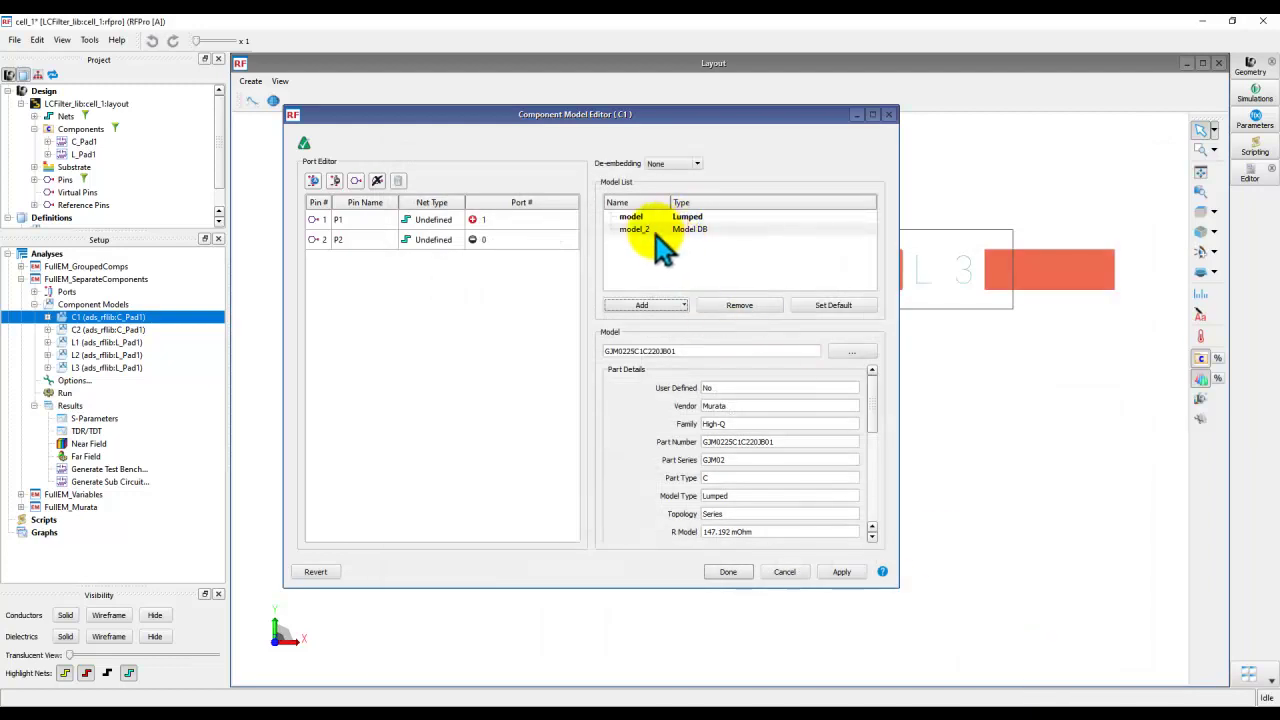
- Set model_2 (Murata Model DB) as C1's default model and close the editor
click(665, 232)
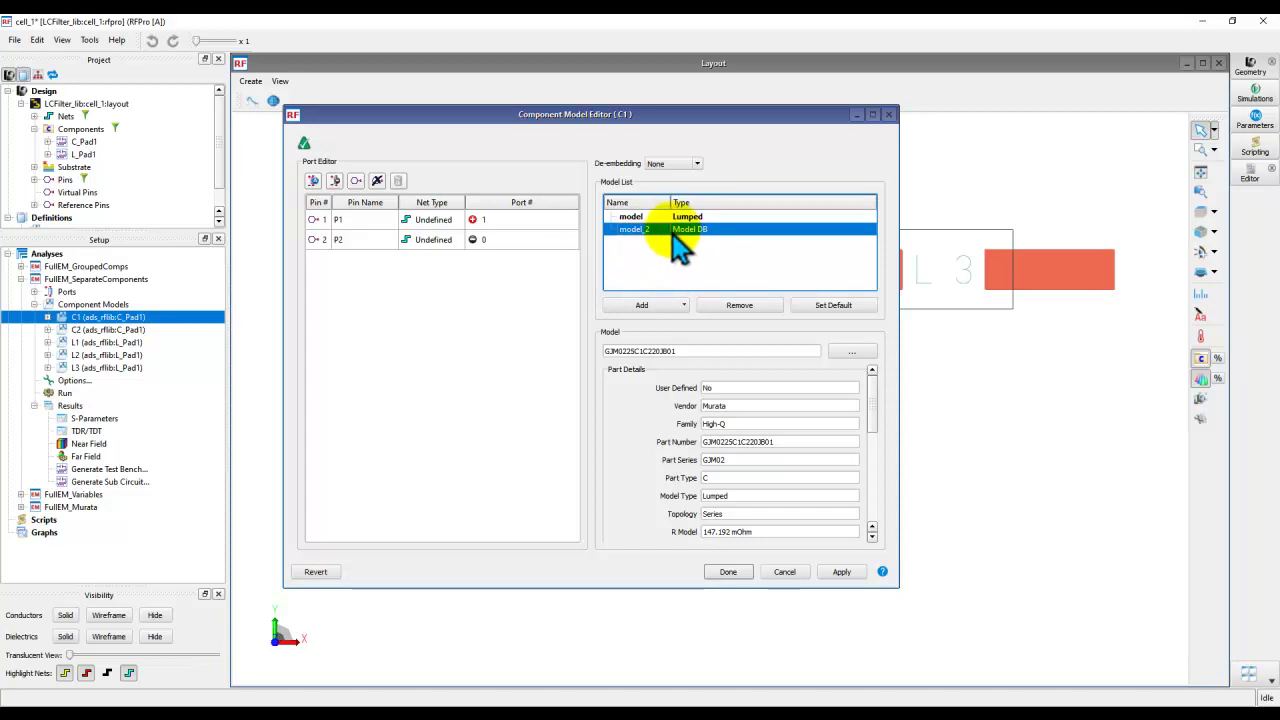
click(822, 306)
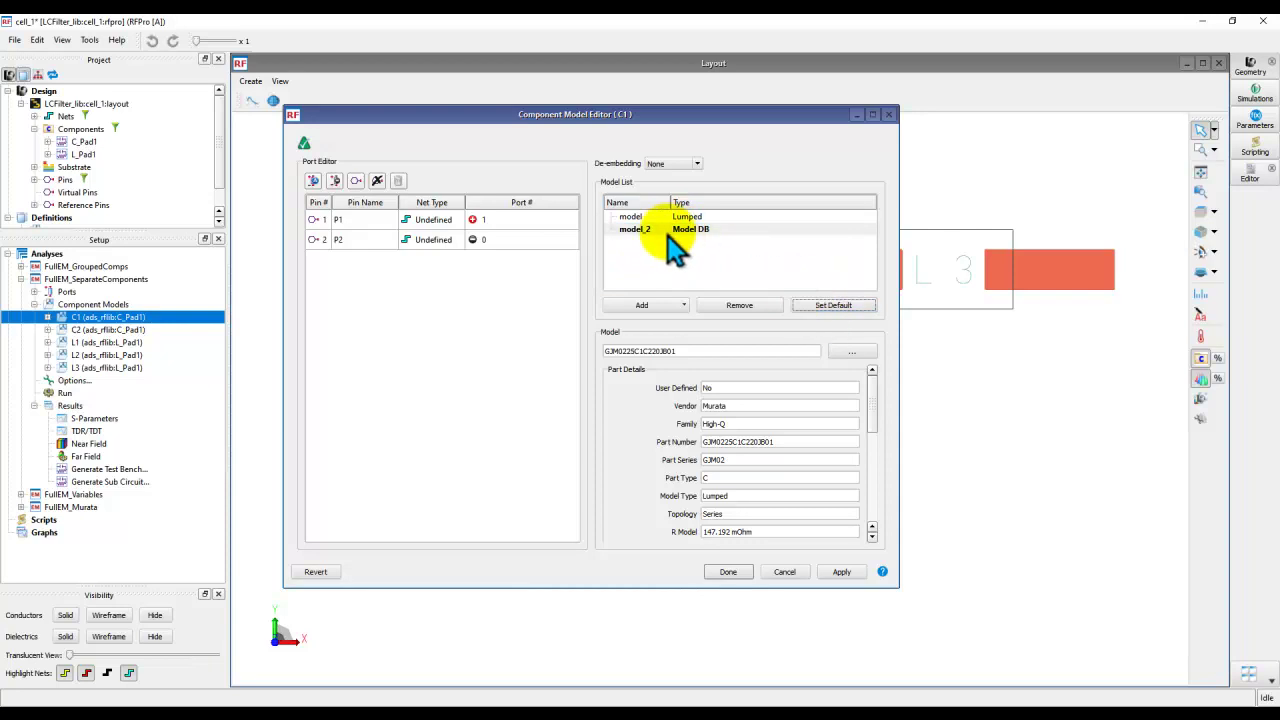
click(728, 572)
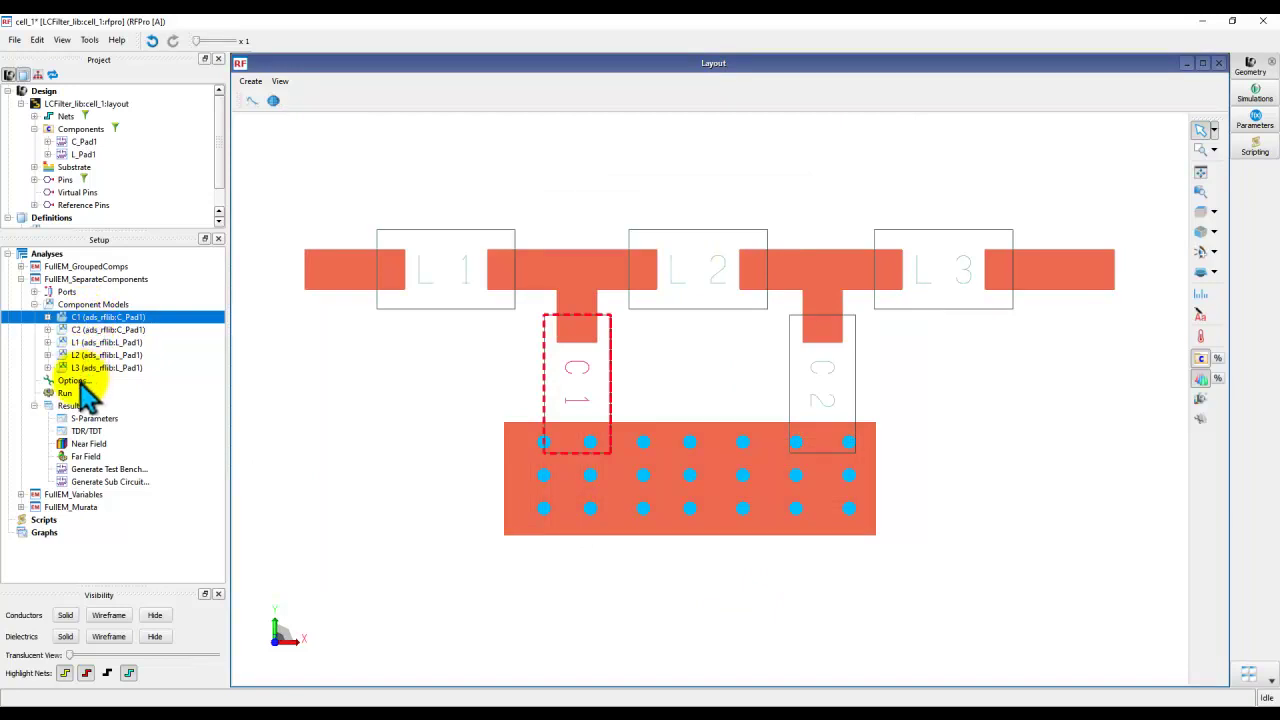
- Review the default models of all five components in FullEM_Murata's Component Models editor
click(34, 304)
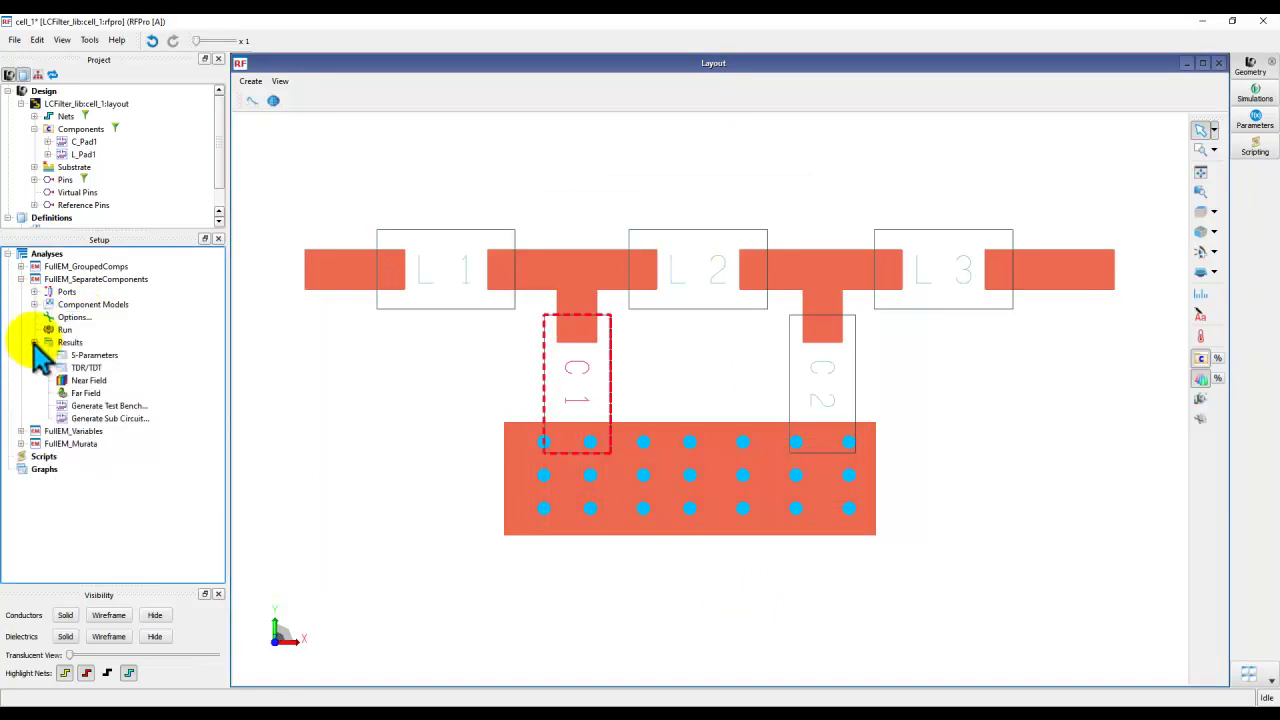
click(34, 342)
click(21, 368)
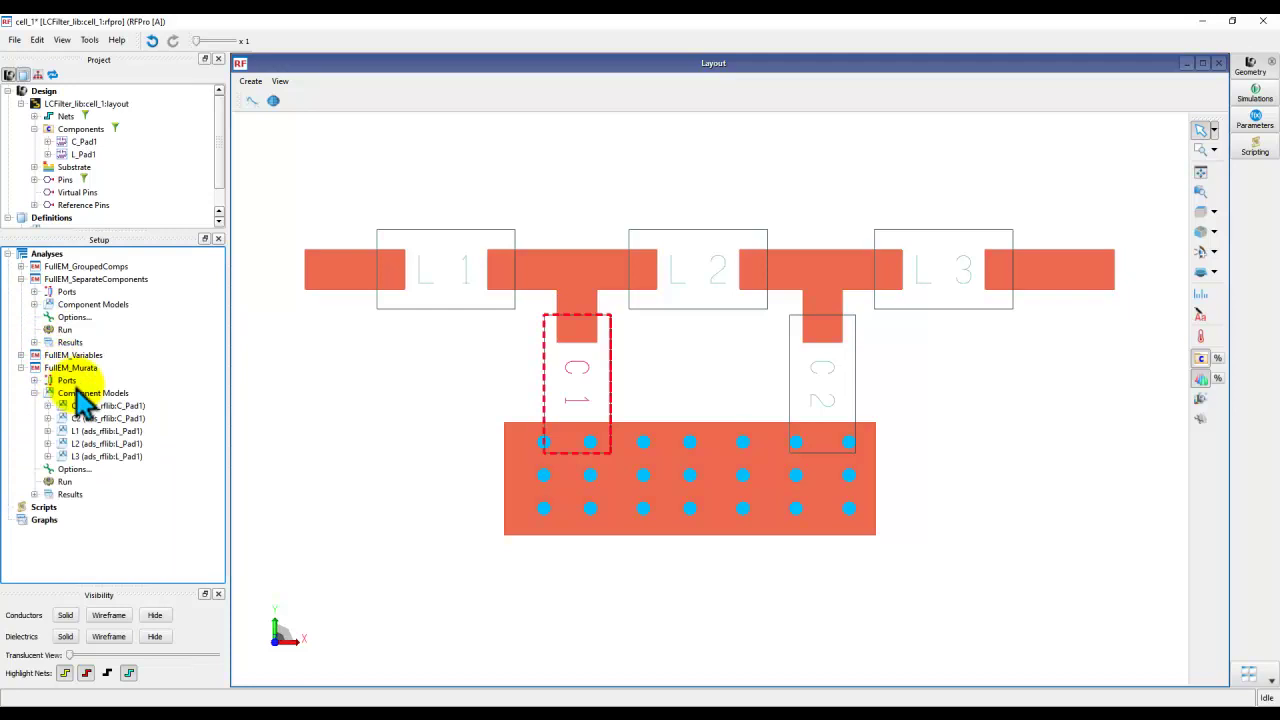
click(82, 393)
right_click(82, 394)
click(128, 436)
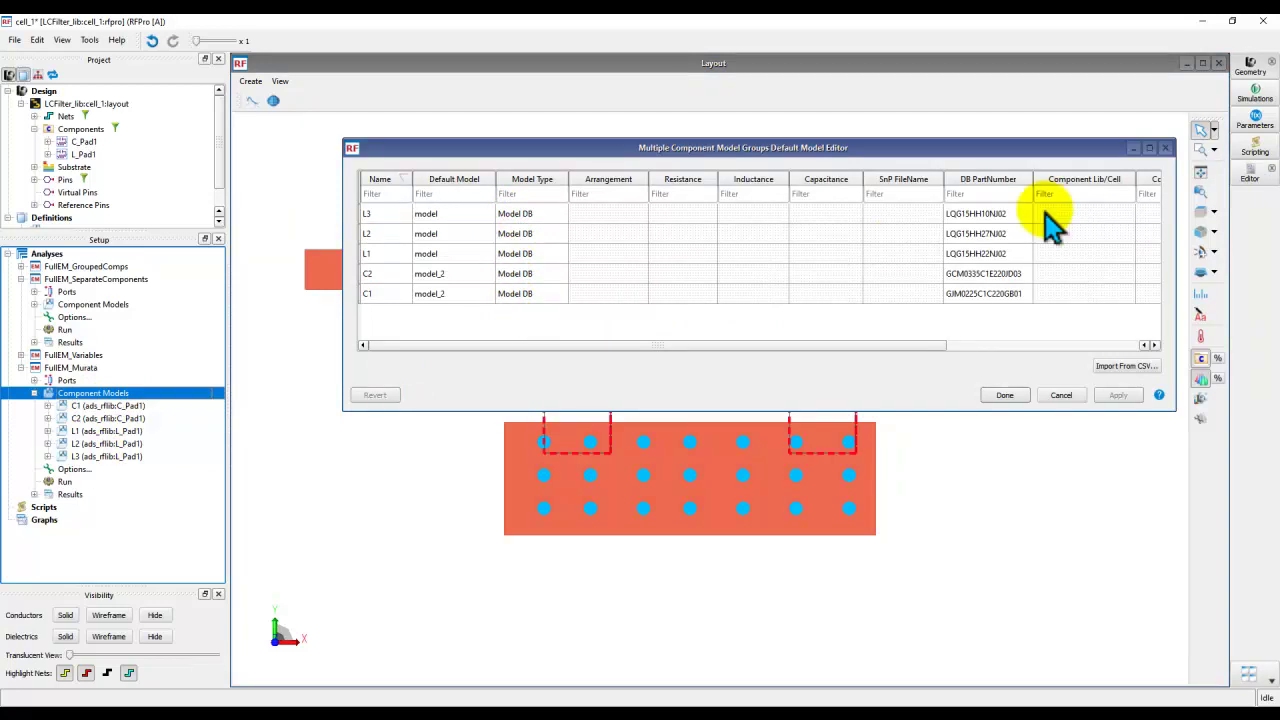
click(1000, 396)
- Select both the FullEM_SeparateComponents and FullEM_Murata analyses together
click(21, 368)
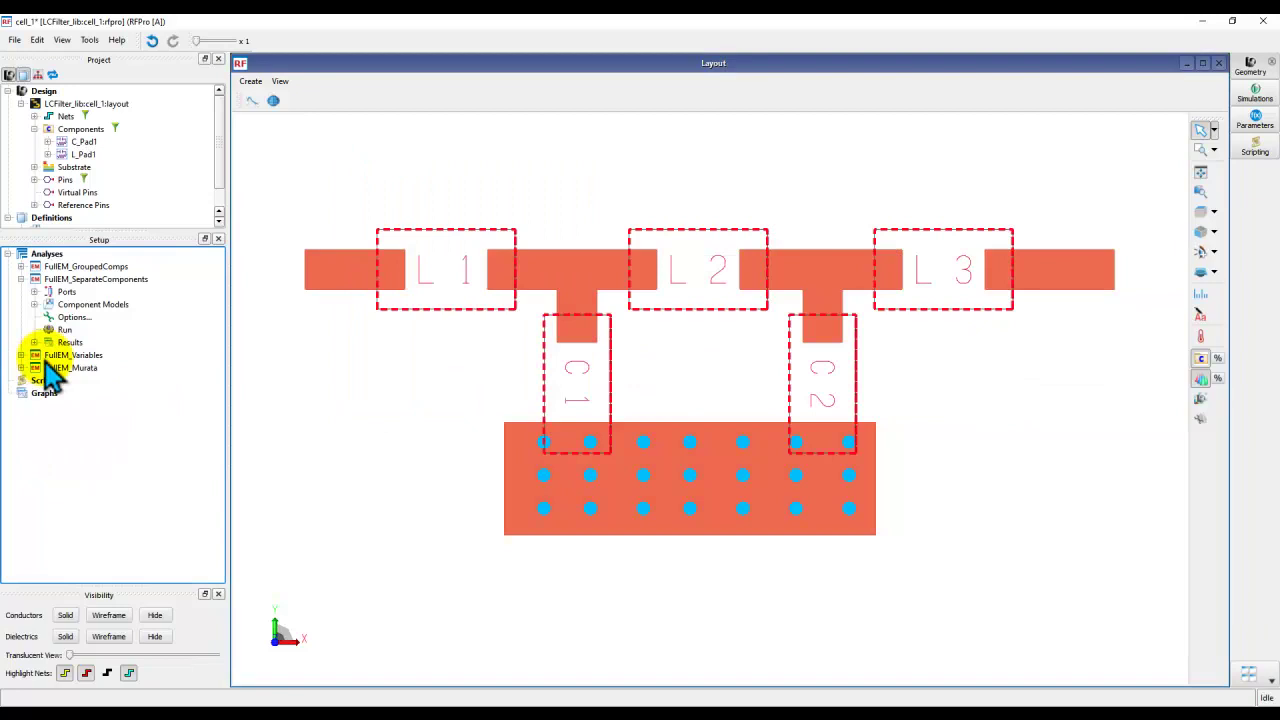
click(21, 279)
click(60, 280)
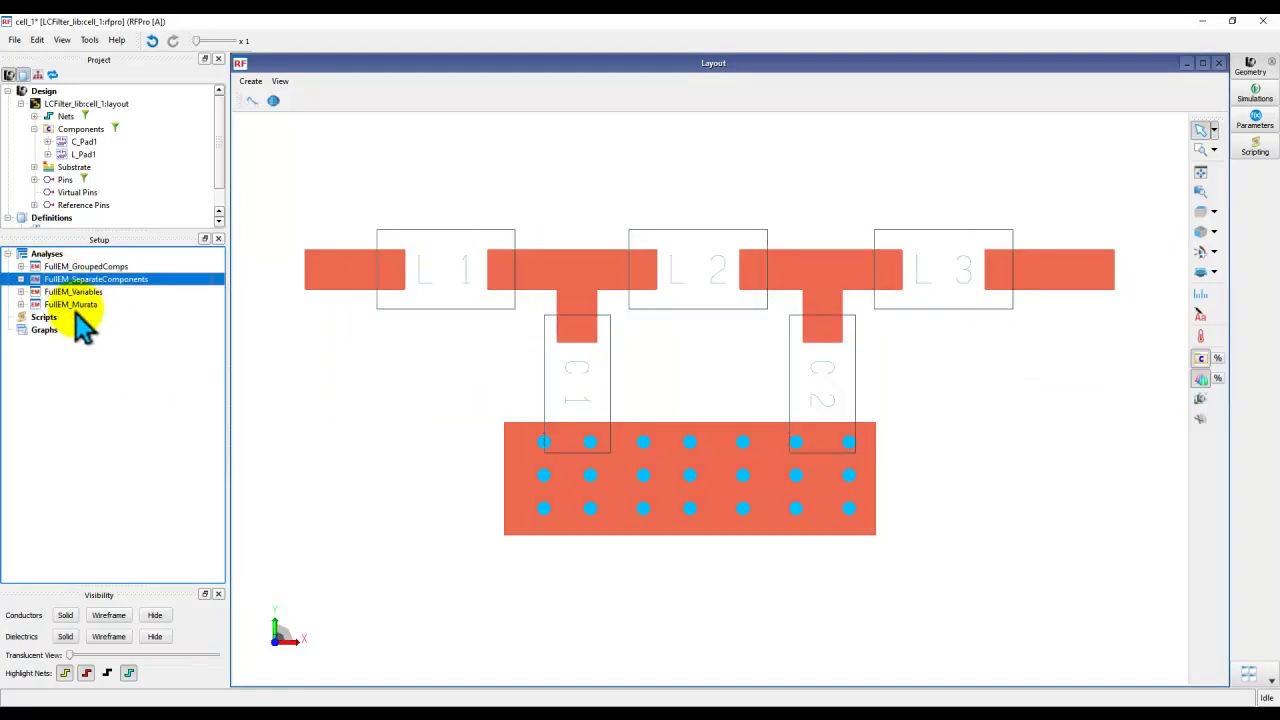
ctrl+click(75, 305)
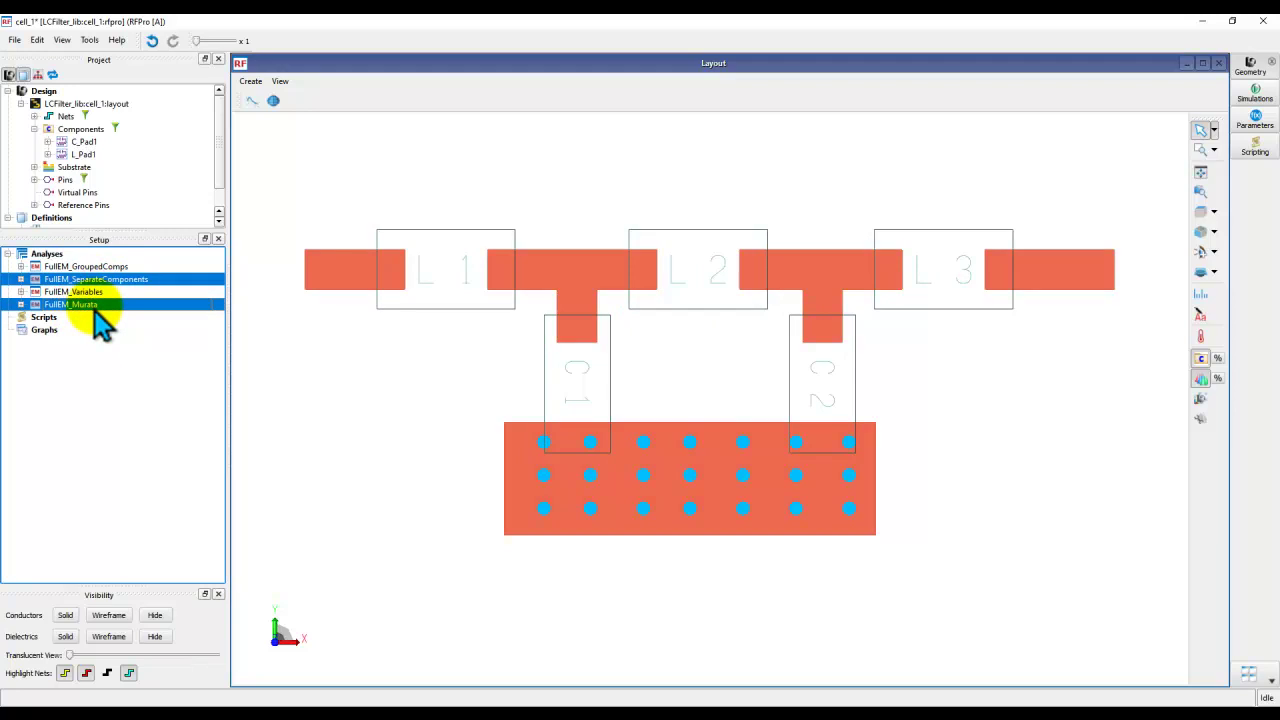
right_click(100, 318)
- Plot S-parameters for both selected analyses in one multiple-setups graph
click(114, 329)
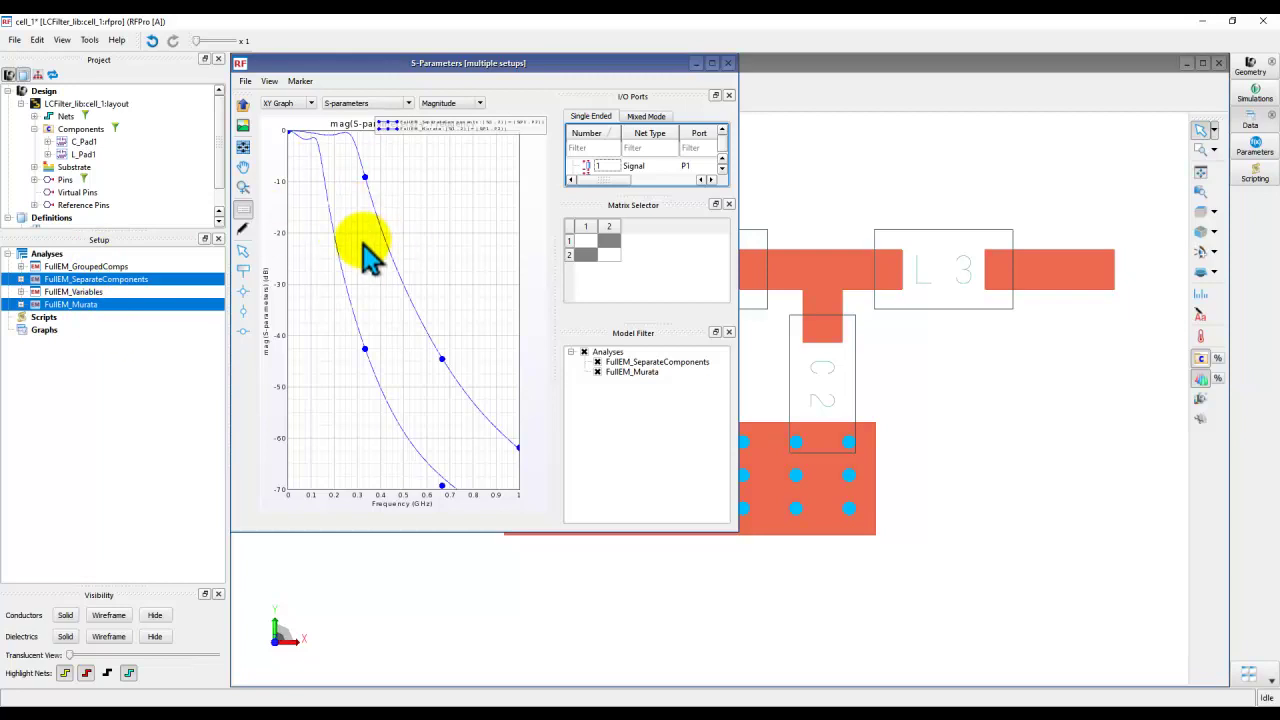
- Close the comparison graph, select FullEM_Murata's Generate Test Bench entry, and bring ADS Main forward
click(728, 64)
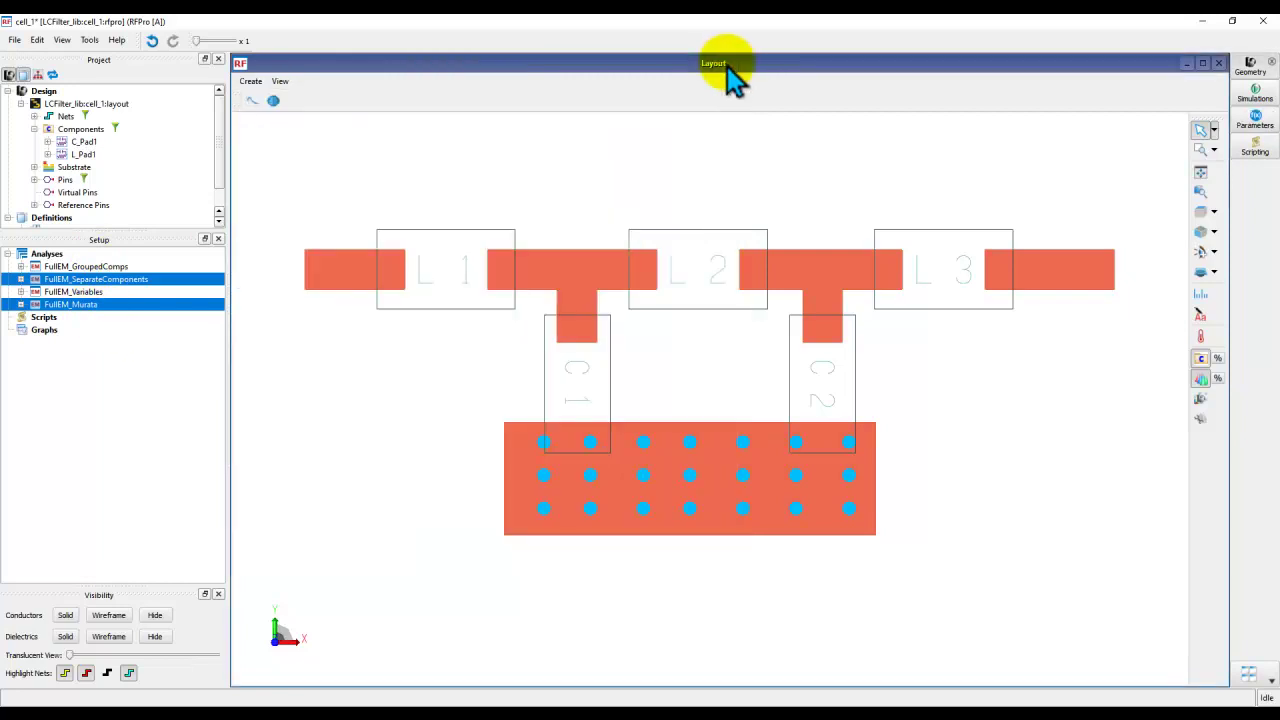
click(21, 304)
click(112, 443)
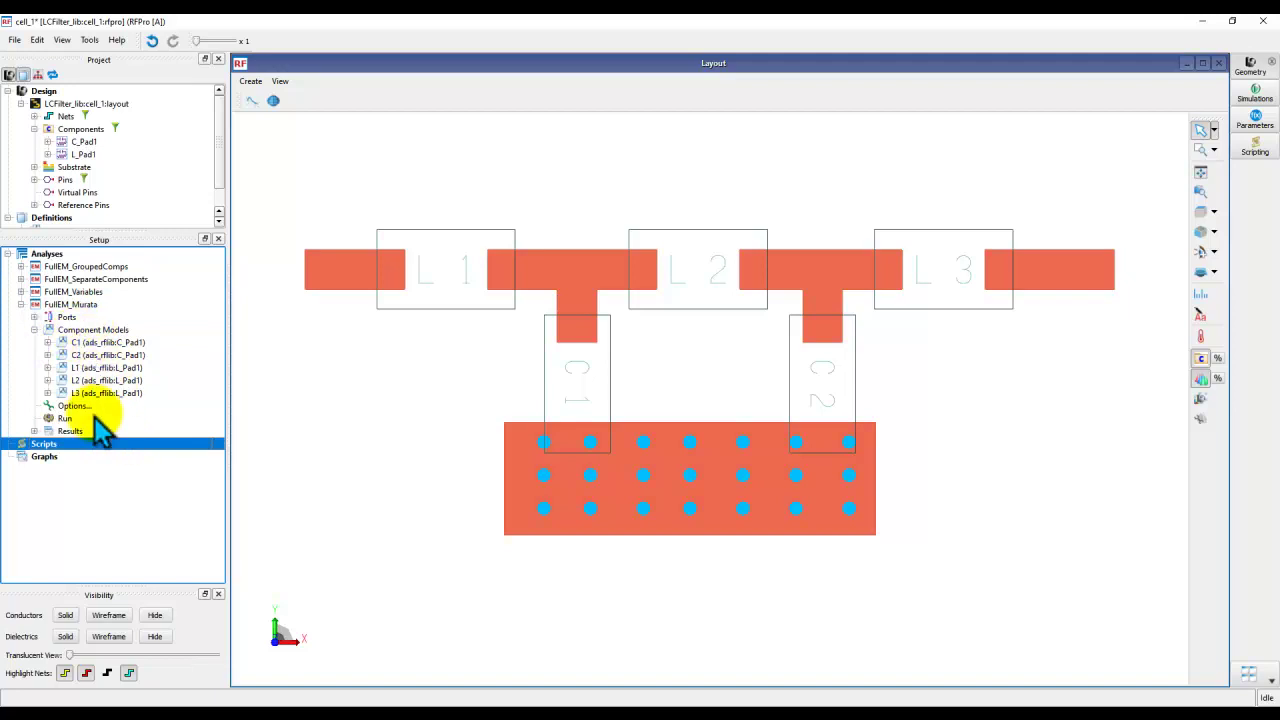
click(34, 431)
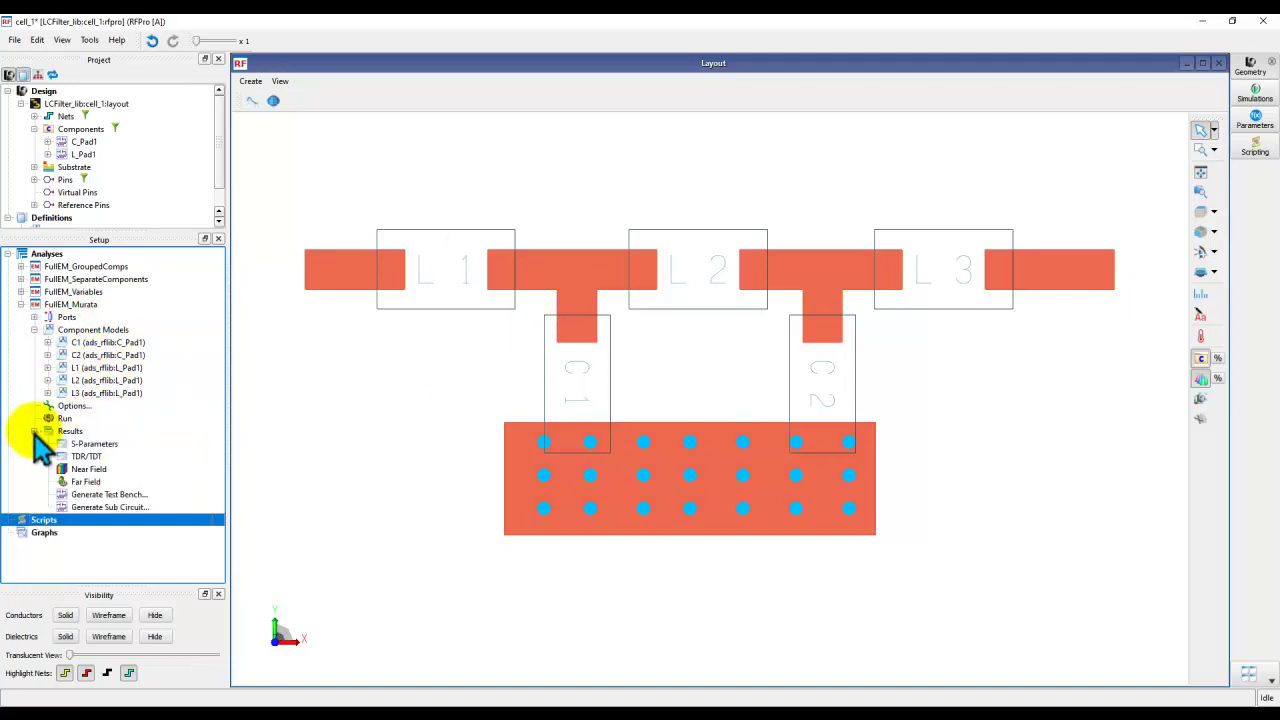
click(108, 495)
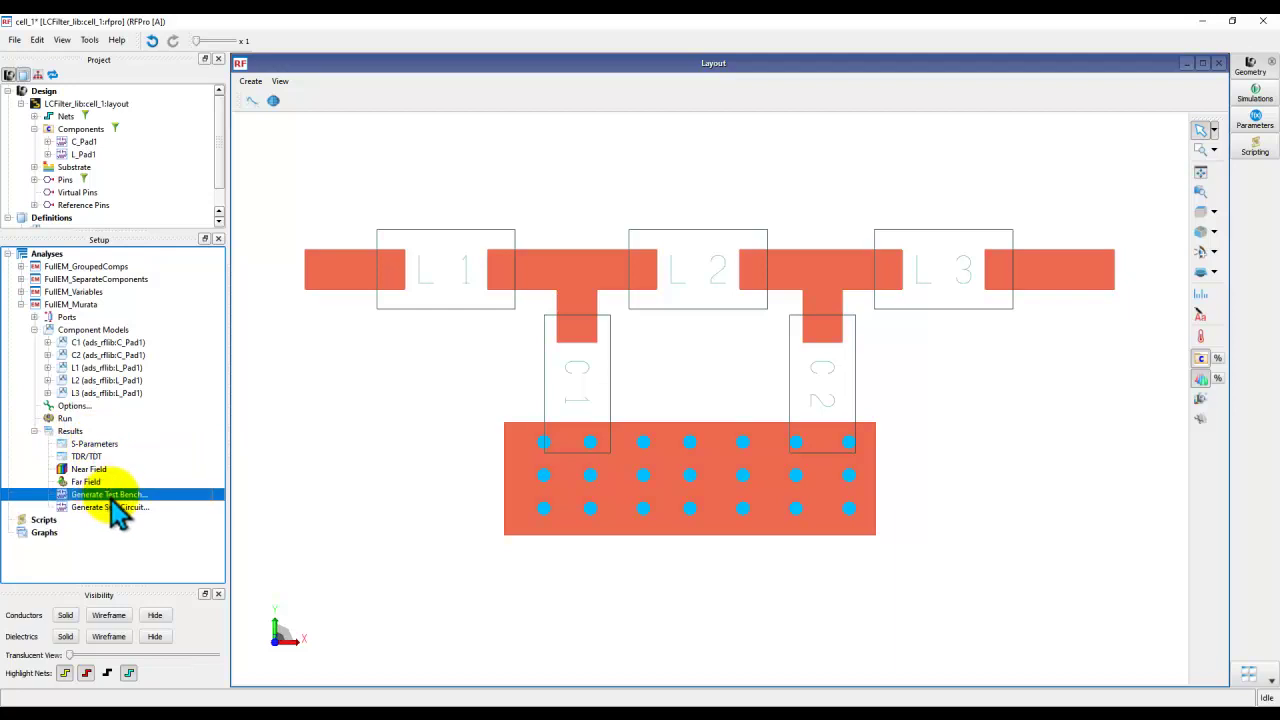
click(800, 714)
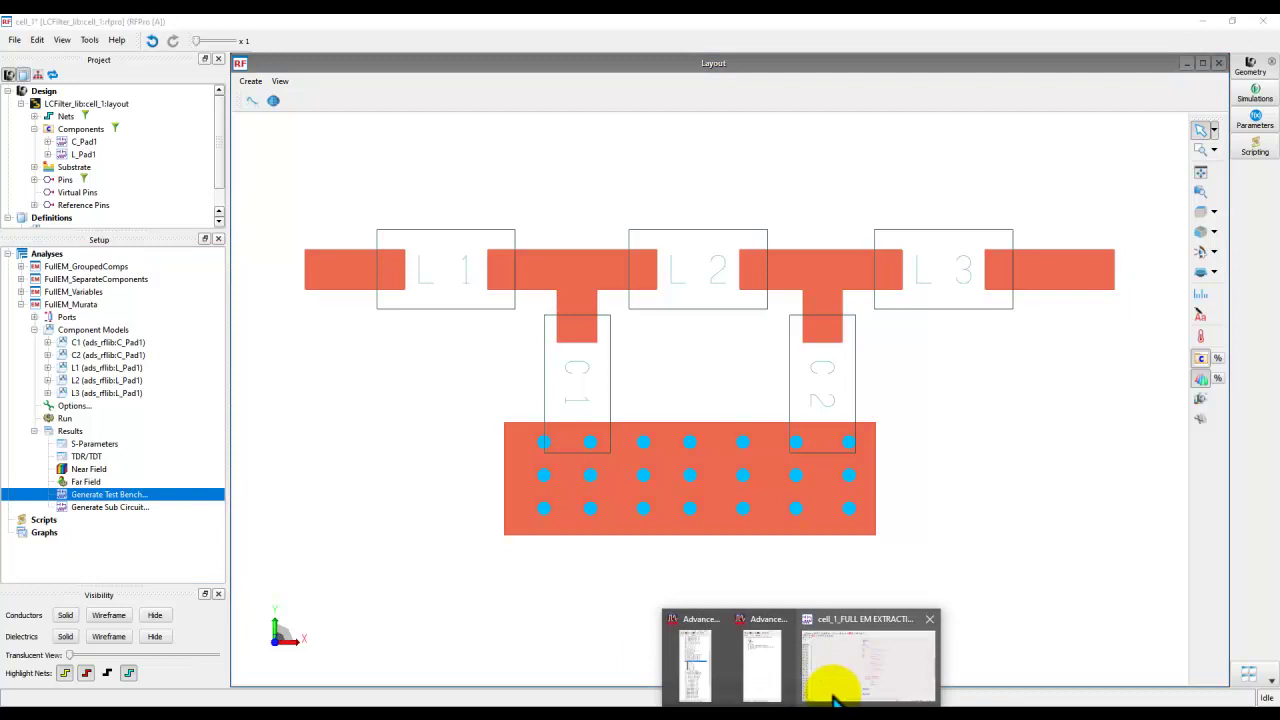
click(766, 666)
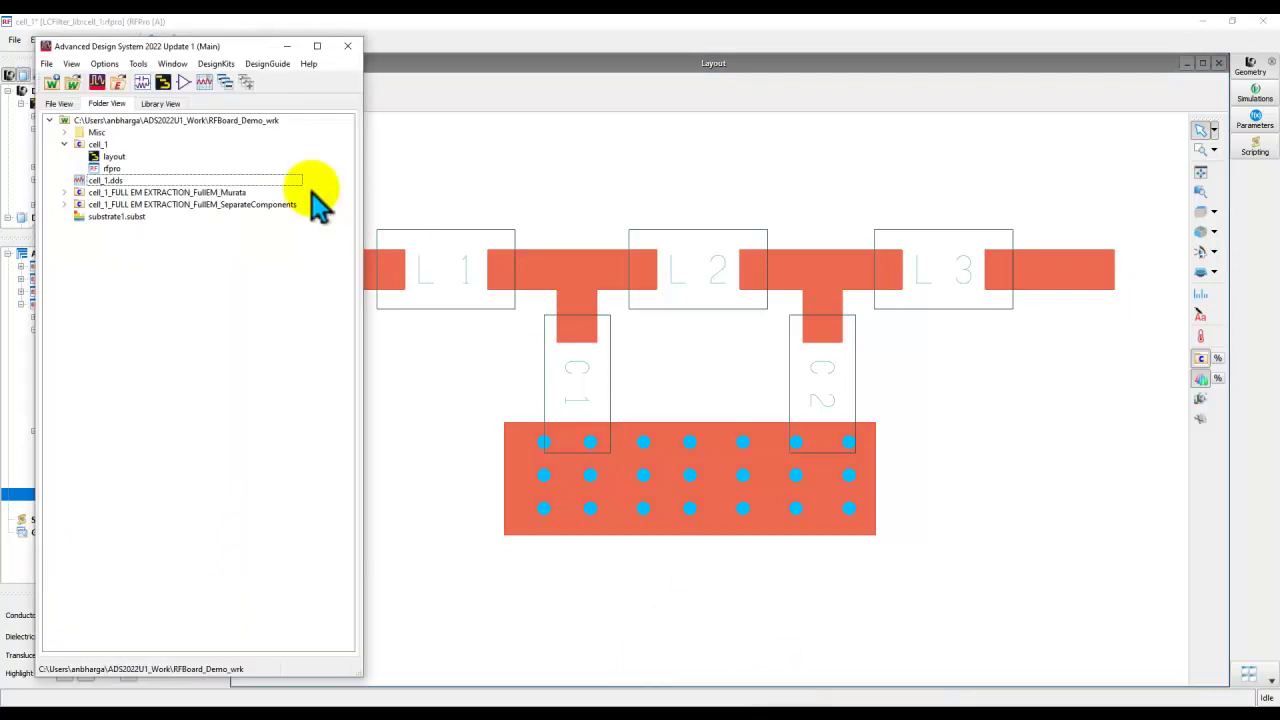
- Check the Murata lib.defs entry in ADS Manage Libraries, then return to RFPro
click(216, 64)
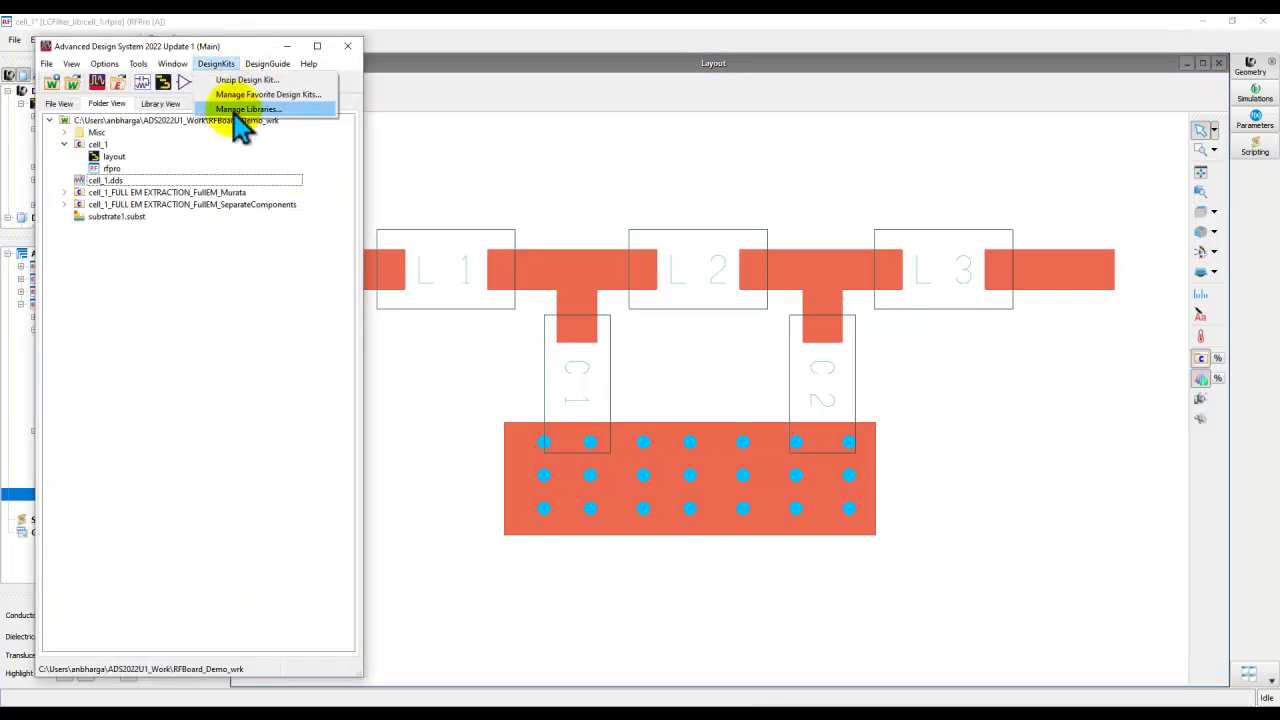
click(240, 110)
click(203, 357)
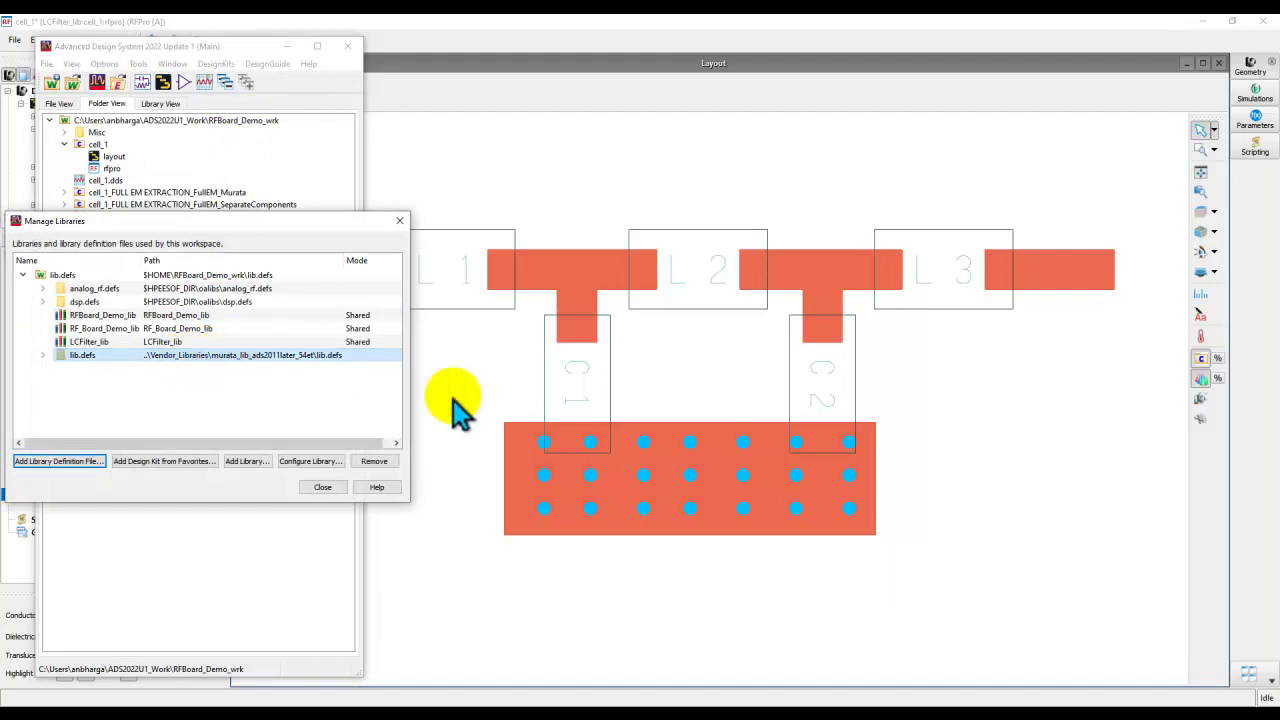
click(322, 487)
click(423, 443)
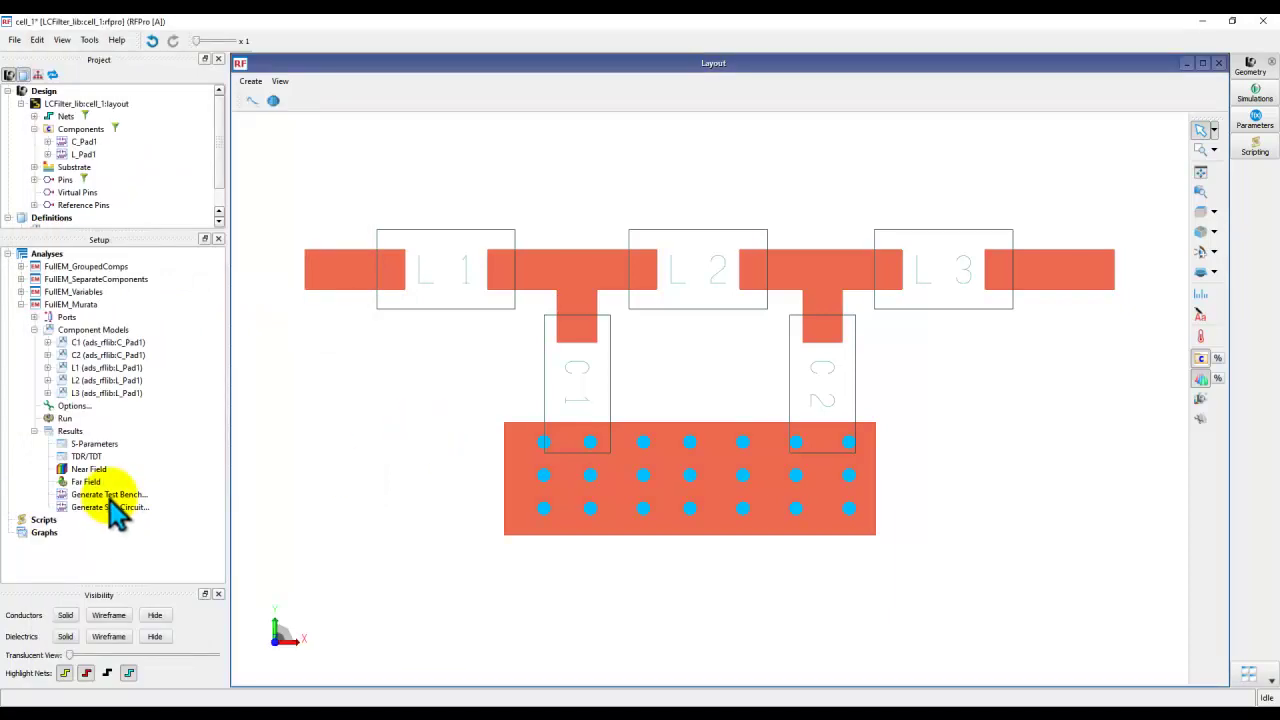
- Regenerate the FullEM_Murata test bench, overwriting it, and inspect Murata parts like GJM0225C1C220GB01
double_click(110, 495)
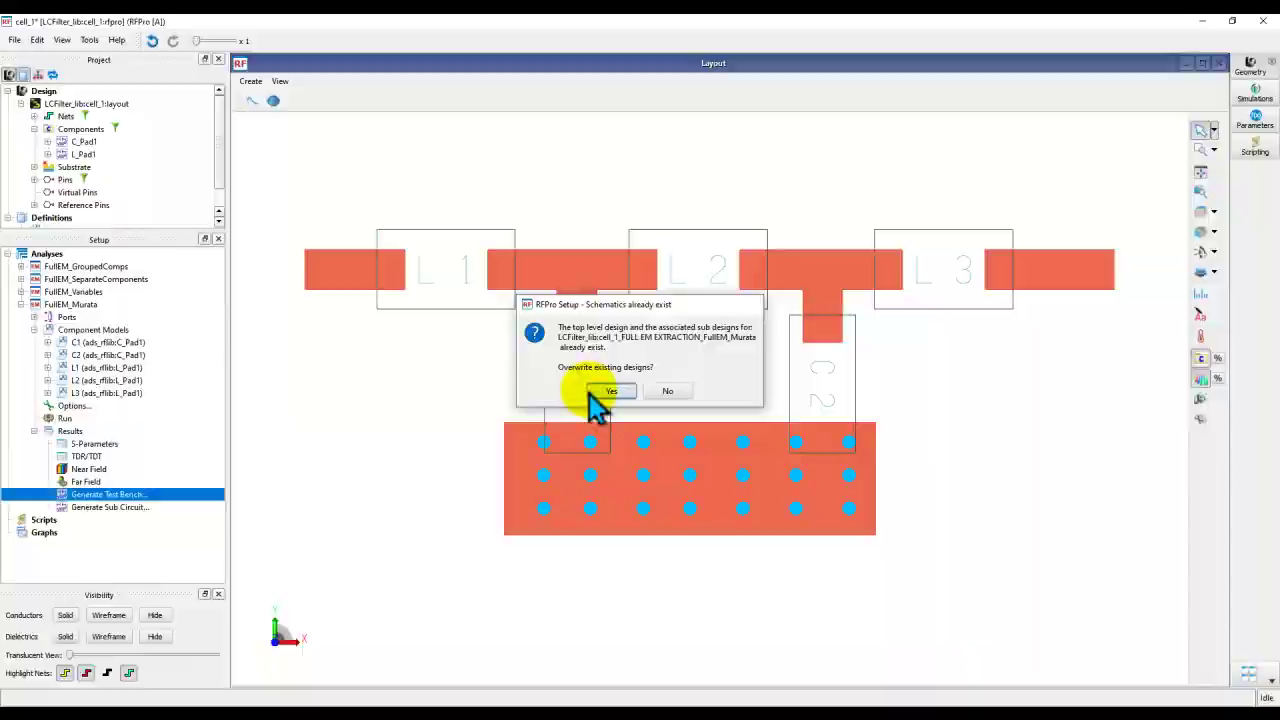
click(595, 392)
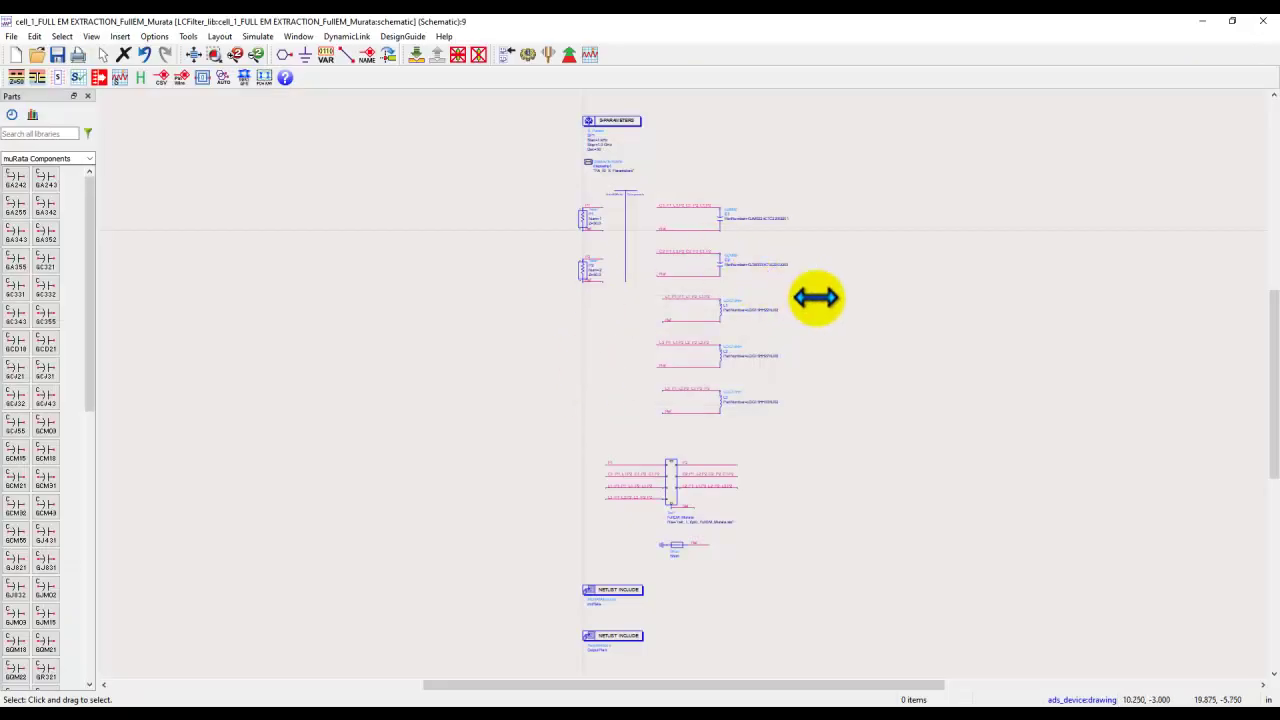
scroll(789, 274, up, 5)
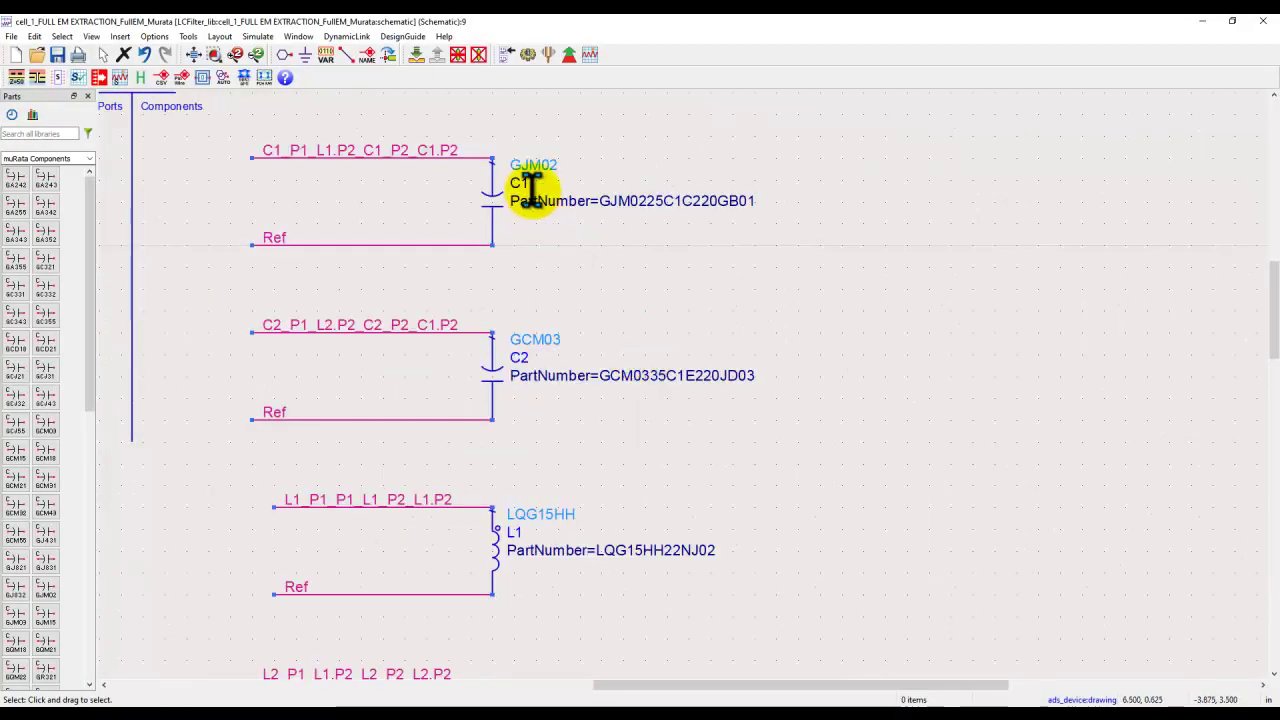
drag(605, 463, 651, 343)
scroll(651, 343, down, 4)
scroll(677, 551, down, 2)
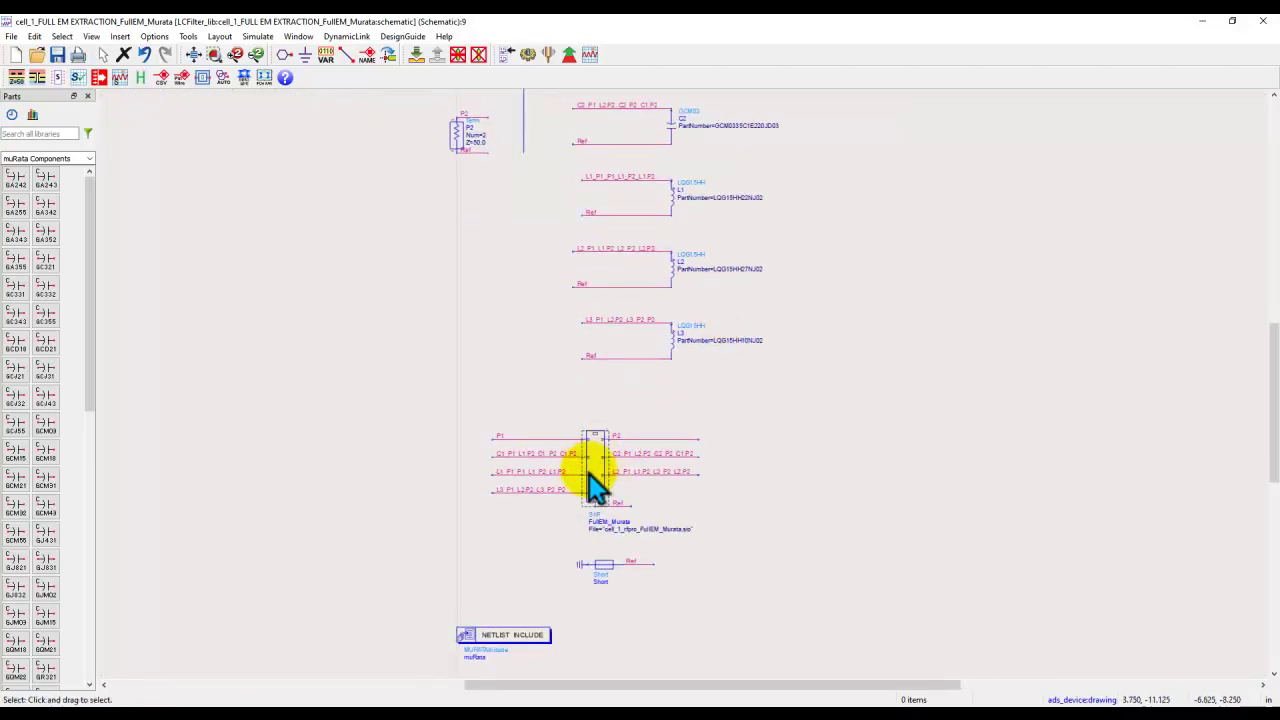
click(89, 160)
click(243, 237)
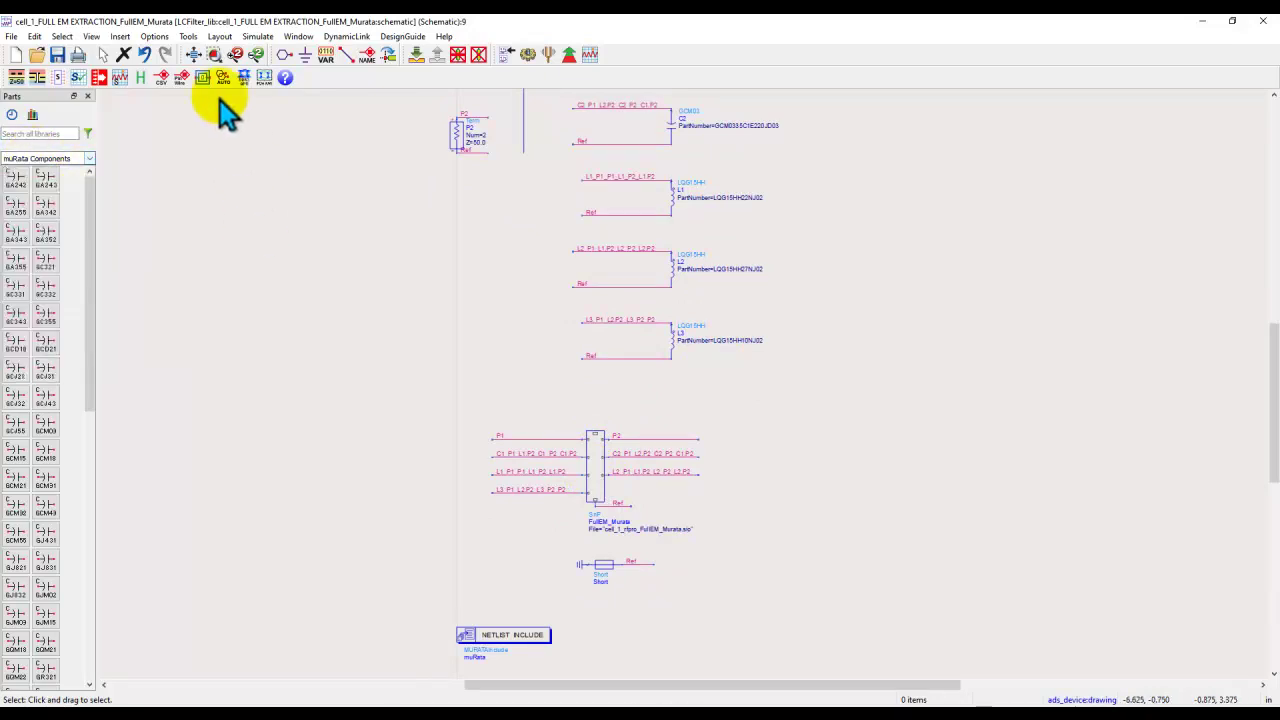
- Simulate the Murata test bench and switch the data display plots to S(1,1), then S(2,1)
click(524, 53)
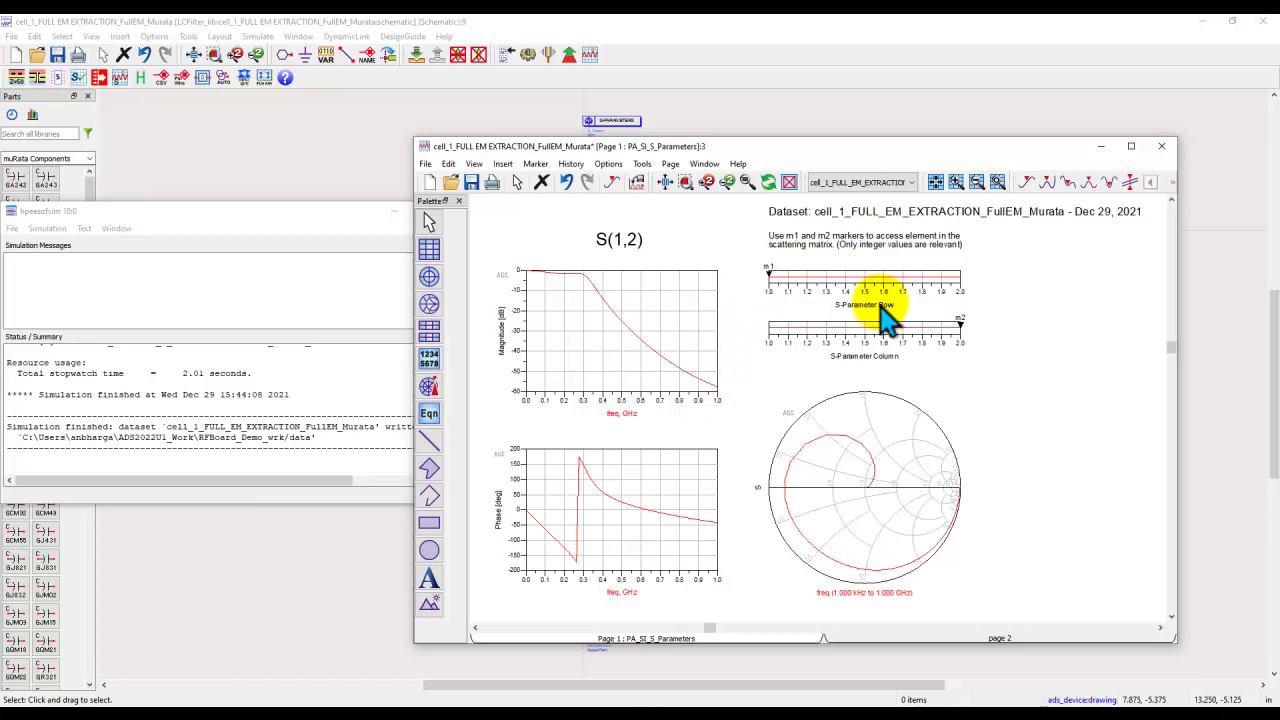
drag(957, 322, 771, 332)
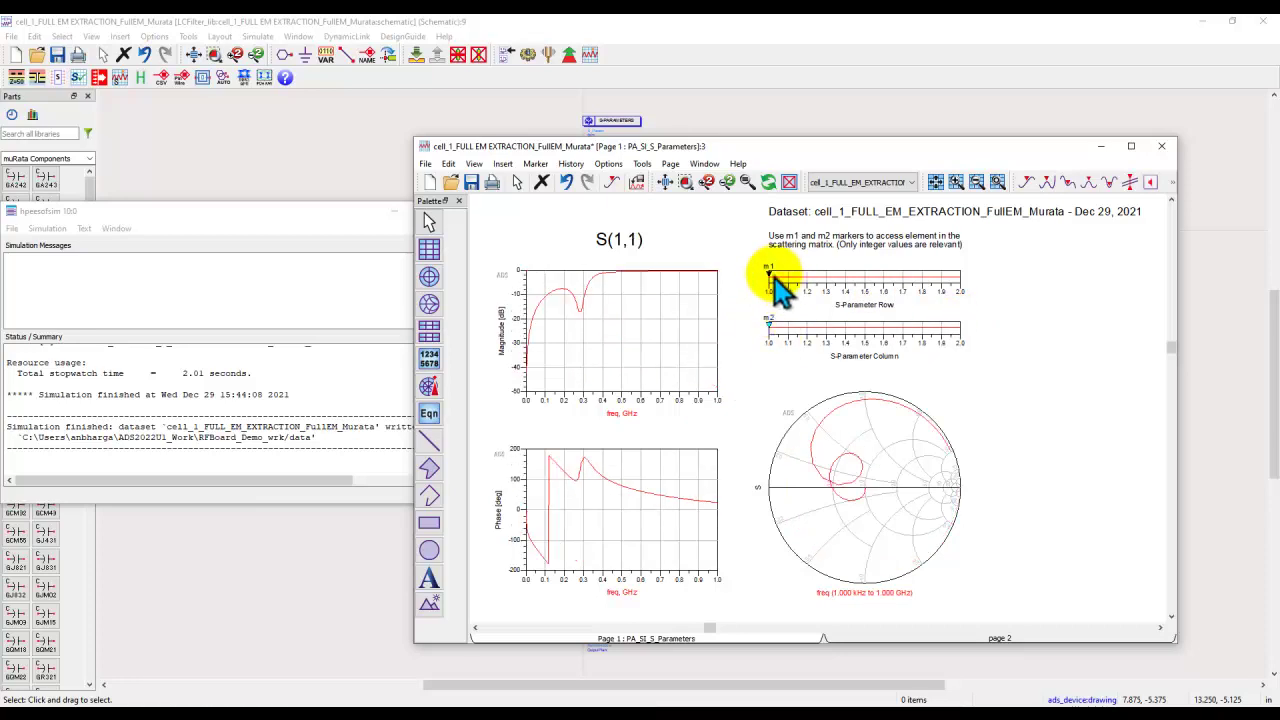
drag(769, 273, 937, 303)
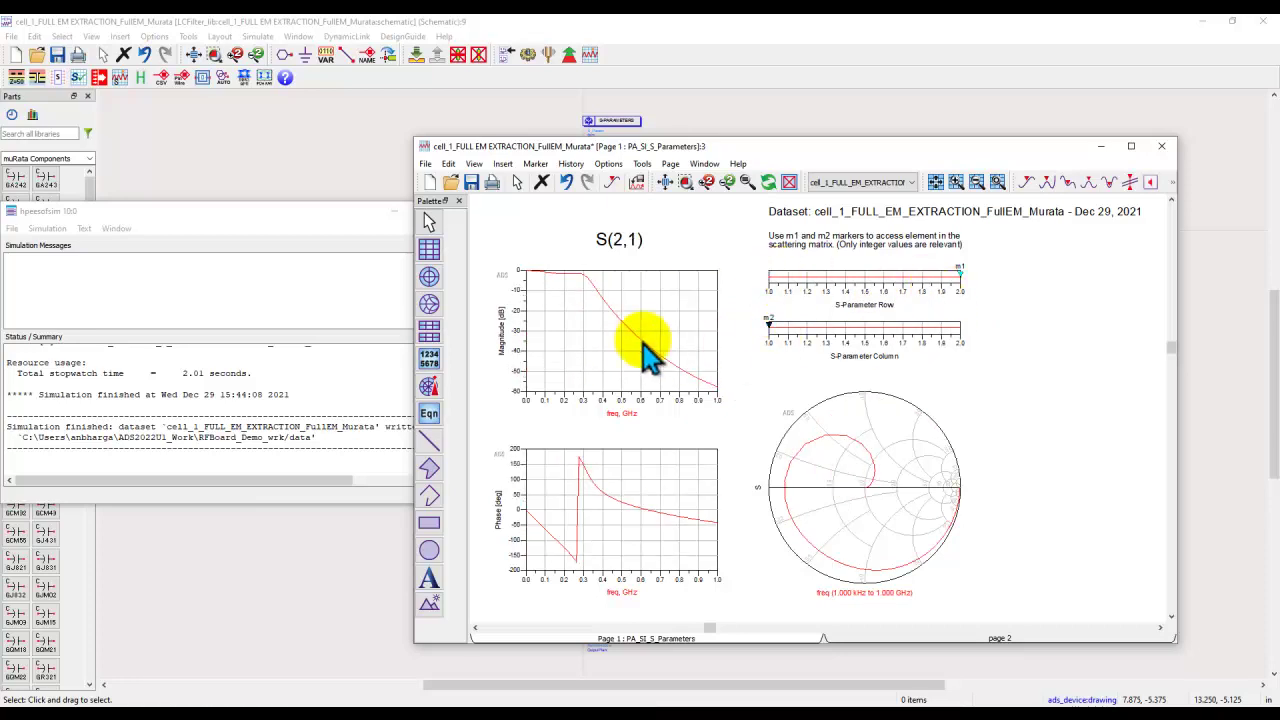
click(372, 158)
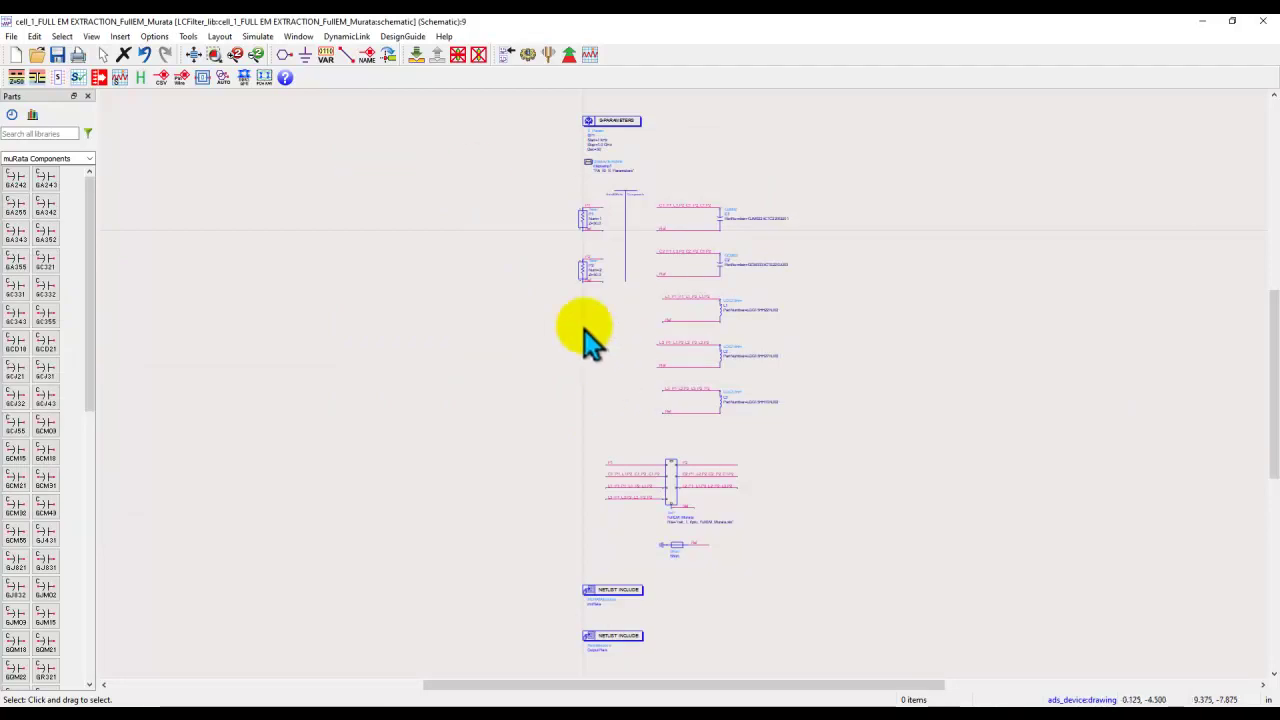